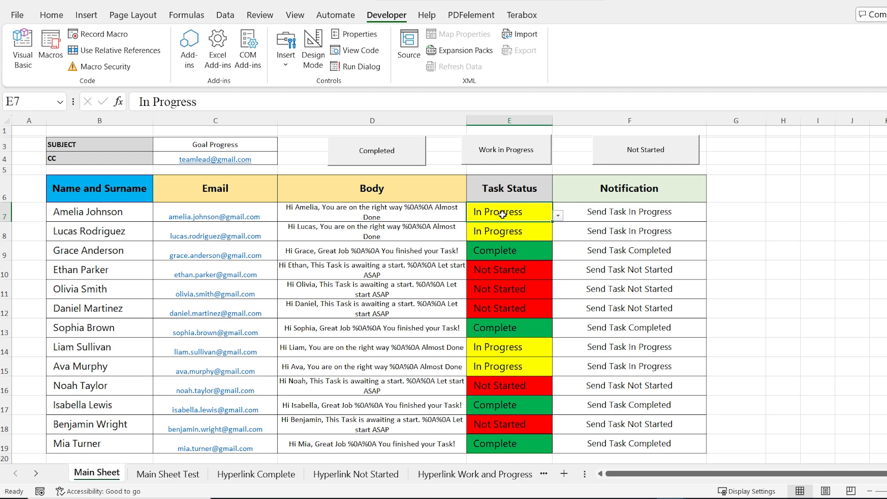
Set E7's status to Complete and run the Completed macro to draft Goal Progress emails
click(559, 215)
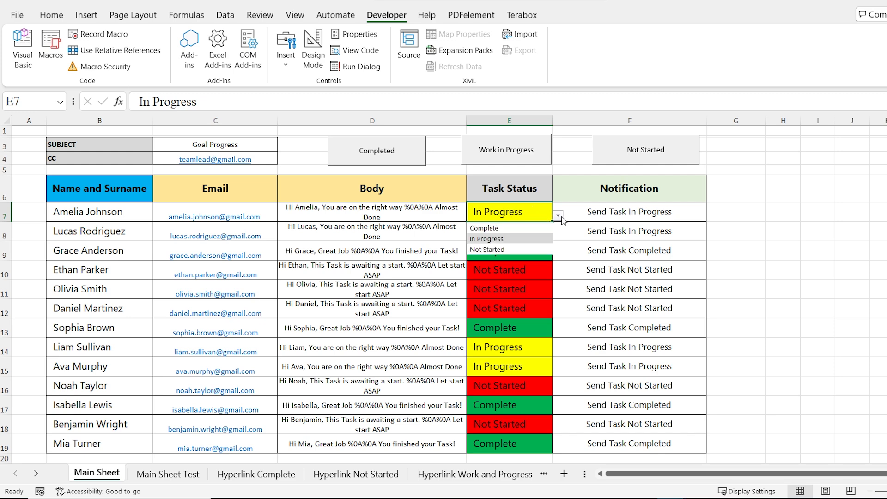
click(532, 227)
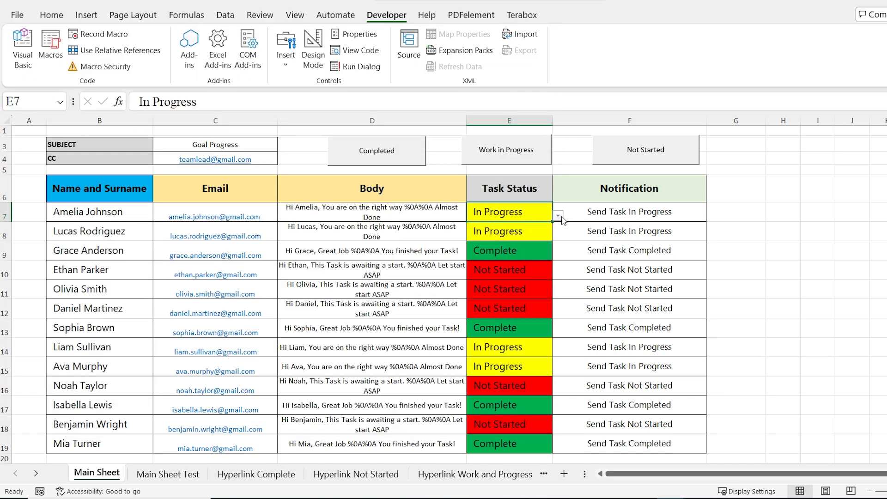
click(557, 215)
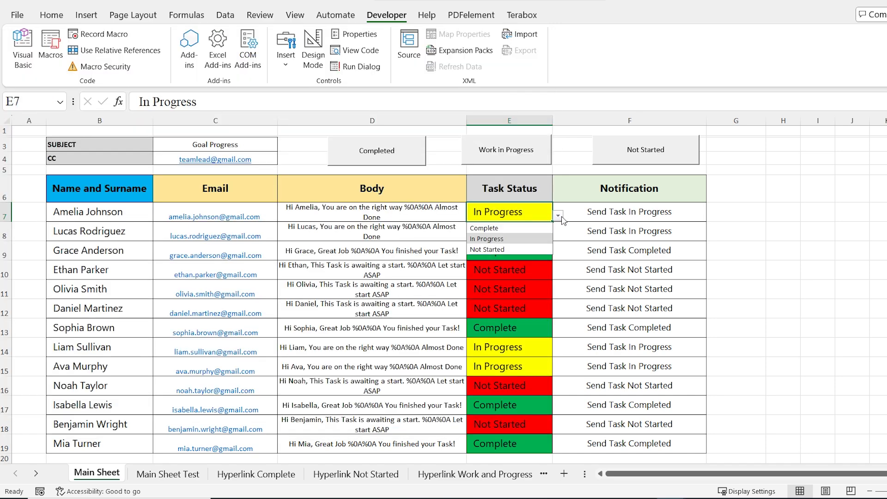
click(531, 226)
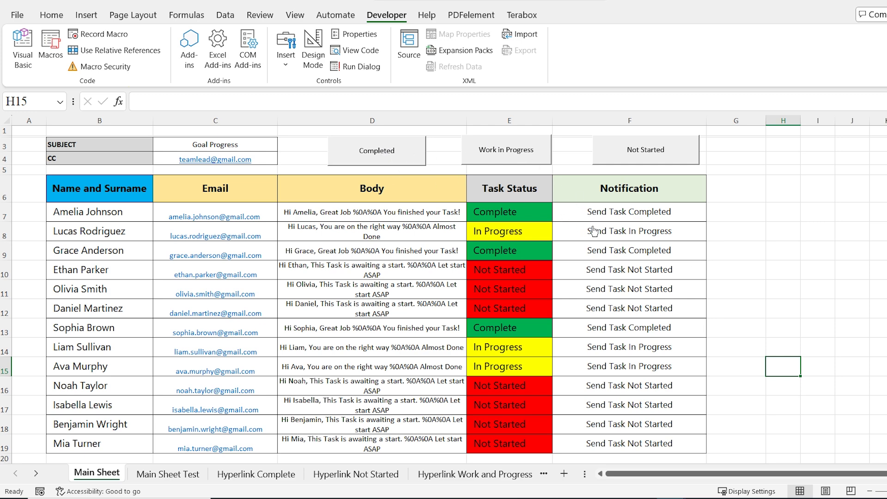
click(409, 162)
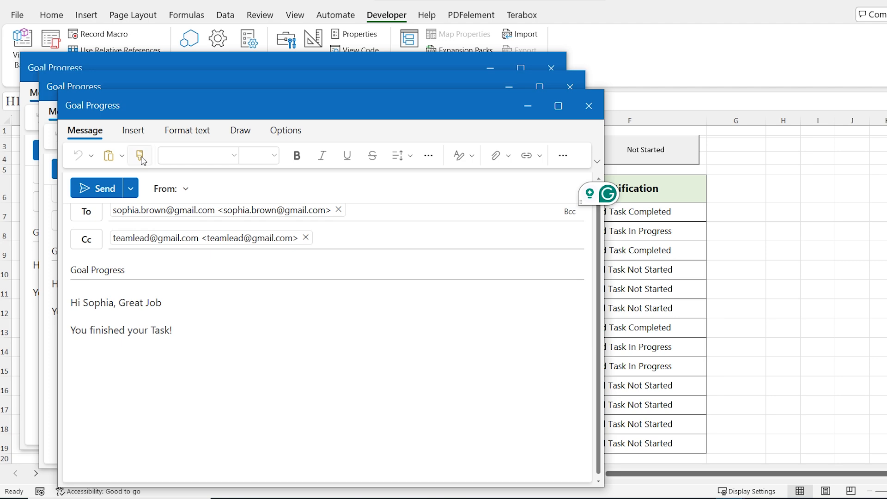
Send the Goal Progress drafts from Outlook
click(113, 197)
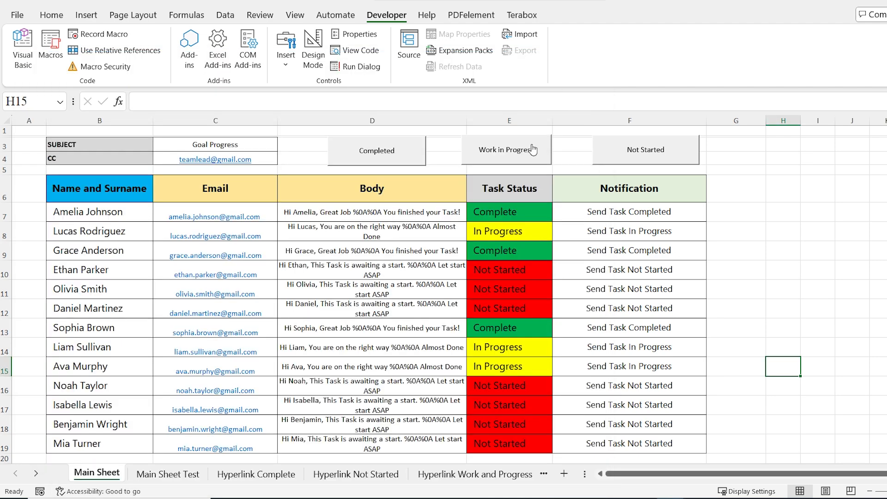
Run the Work in Progress macro and set E12's status to In Progress
click(533, 149)
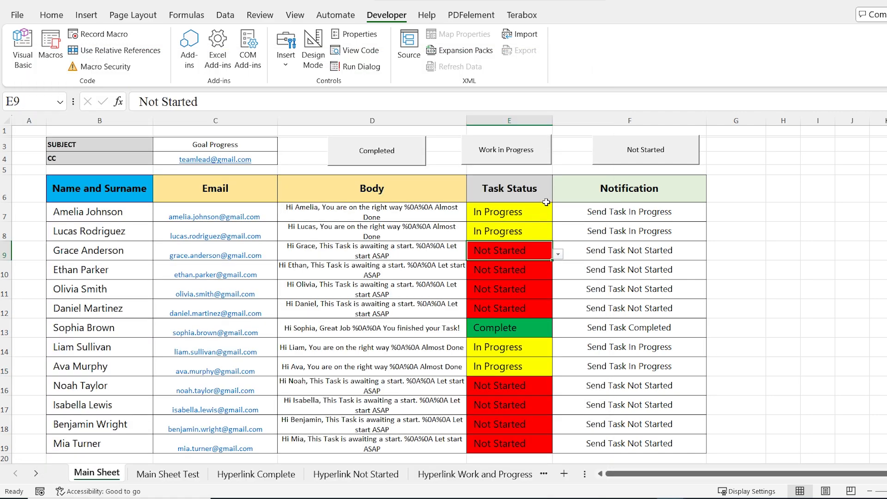
click(511, 311)
click(558, 312)
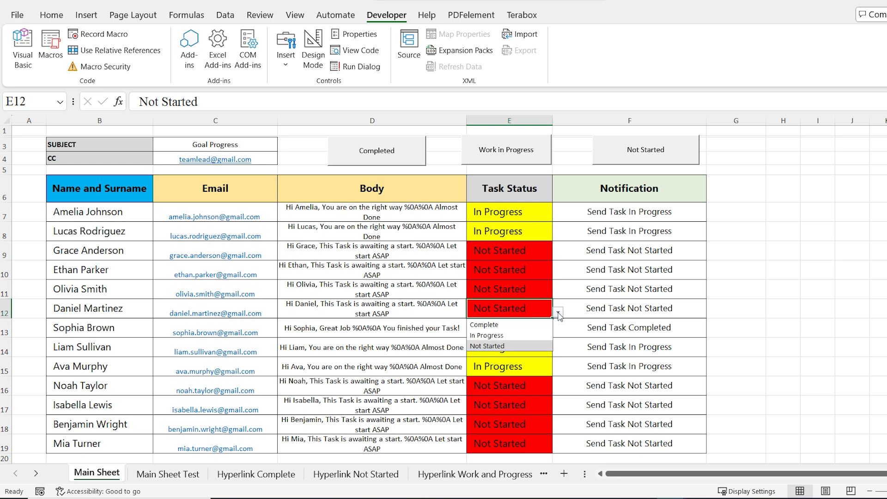
click(531, 336)
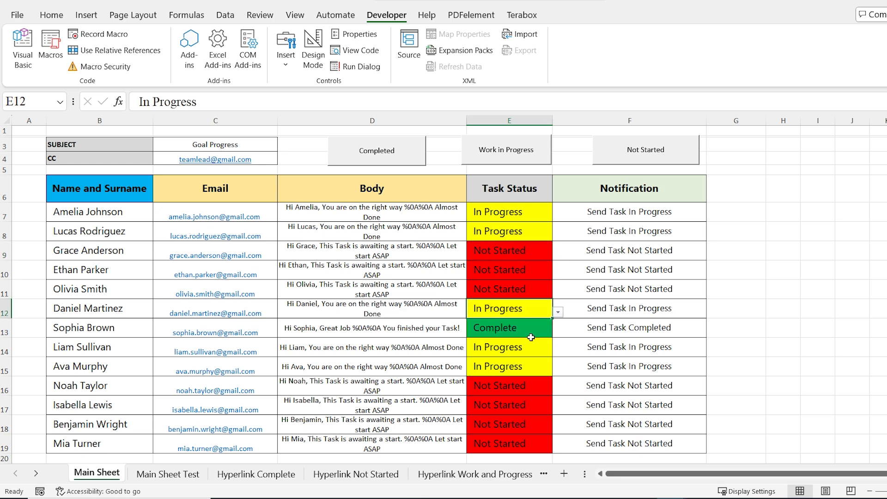
Set E11's status to Complete from its dropdown
click(535, 292)
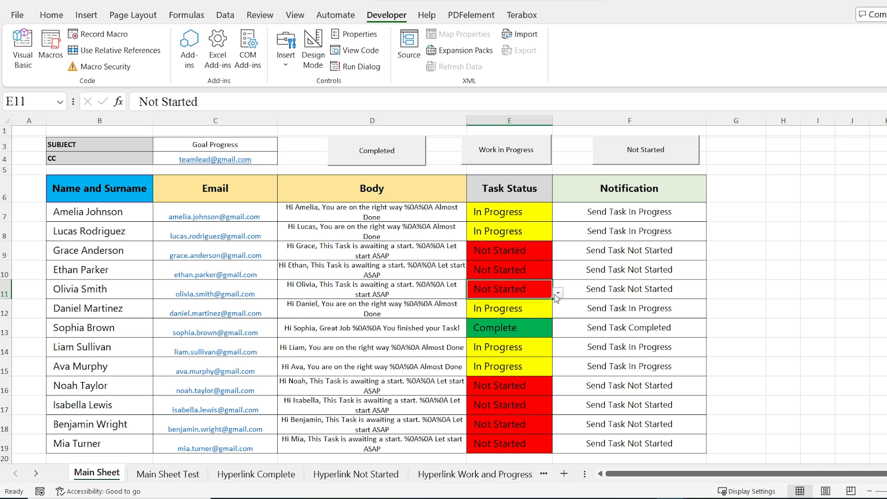
click(558, 293)
click(529, 305)
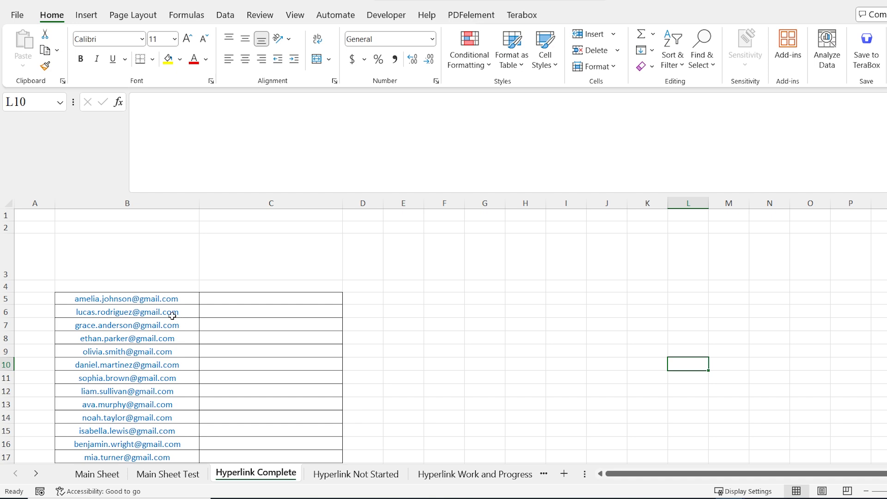
Enter Subject in A1 and Goal Progress in B1
key(ctrl+Home)
text(Subjecy)
key(BackSpace)
text(t)
key(Tab)
text(Goal Progress)
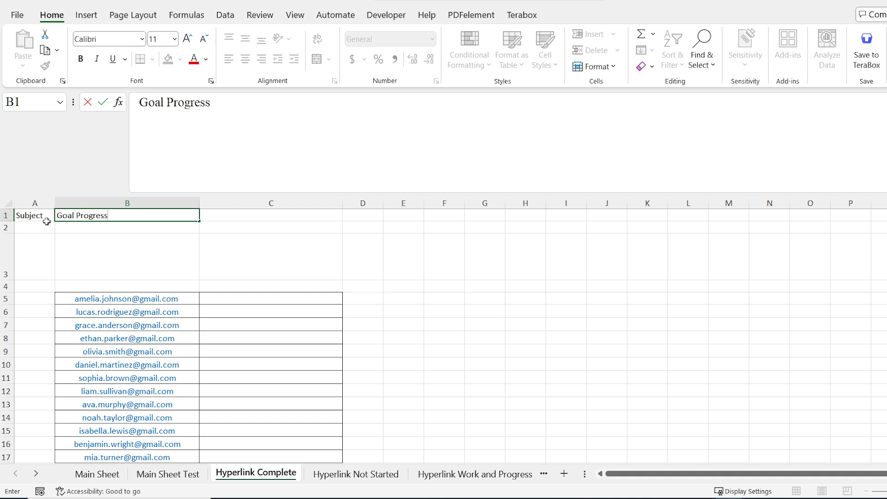
key(Return)
Enter CC in A2 and the team lead's e-mail address in B2
text(C)
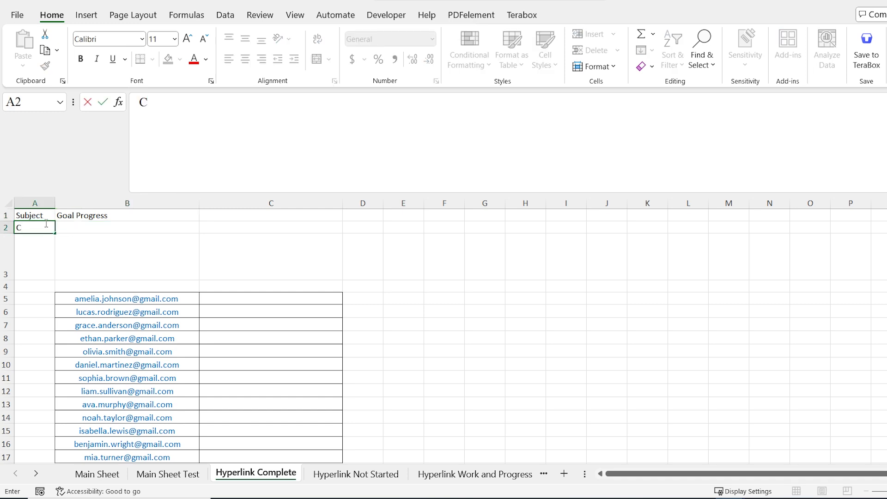
text(C)
click(87, 228)
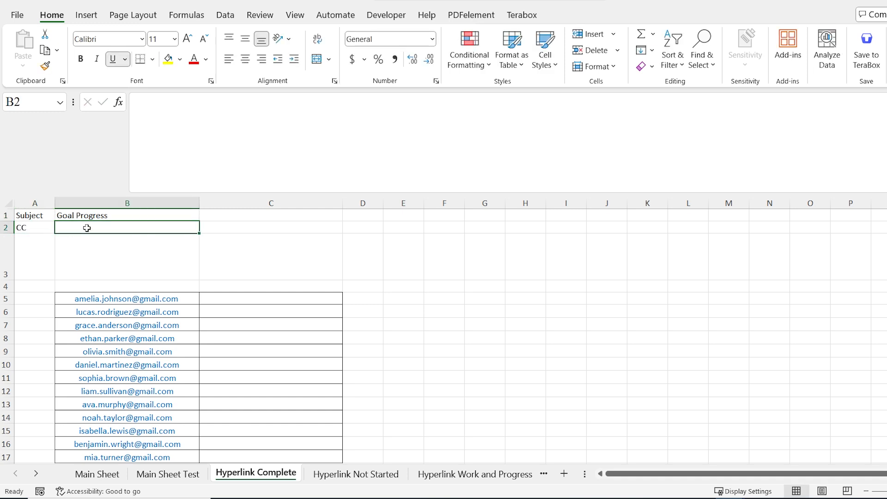
double_click(87, 228)
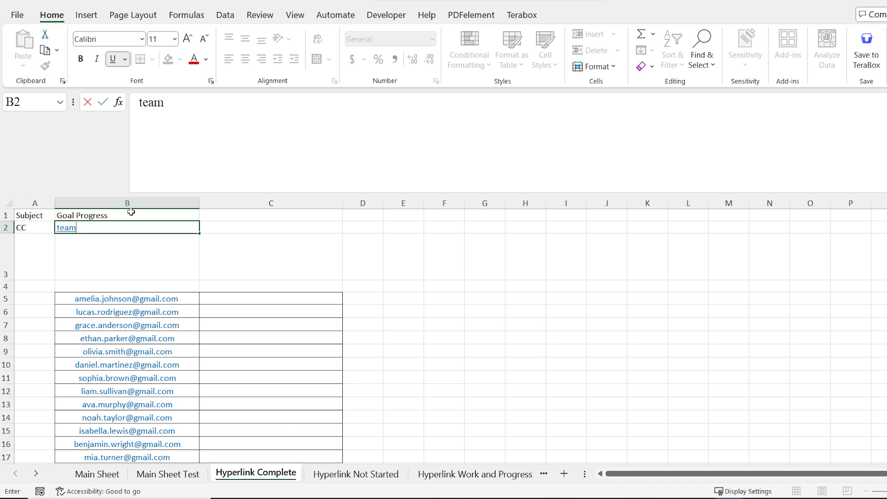
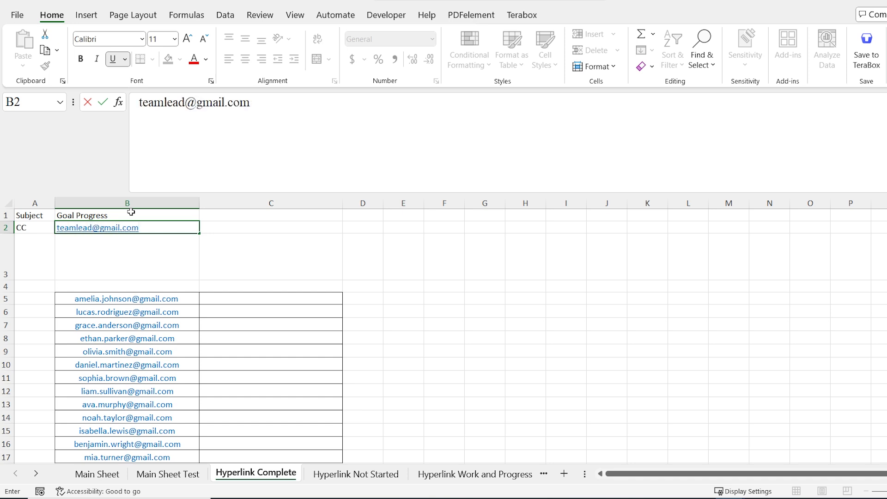
Enter Body in A3 with 'Great Job You finished your Task' in B3, then start =HYPERLINK in C5
click(35, 264)
text(Body)
key(Tab)
text(Great)
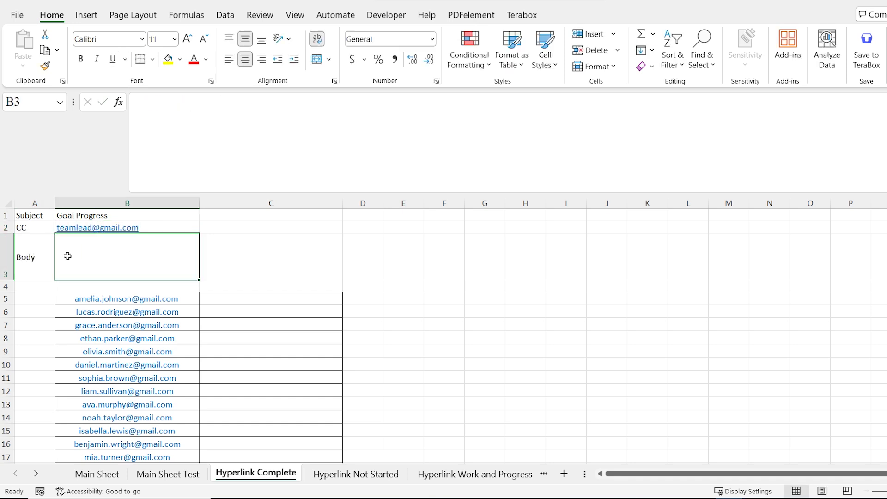
text( Job You)
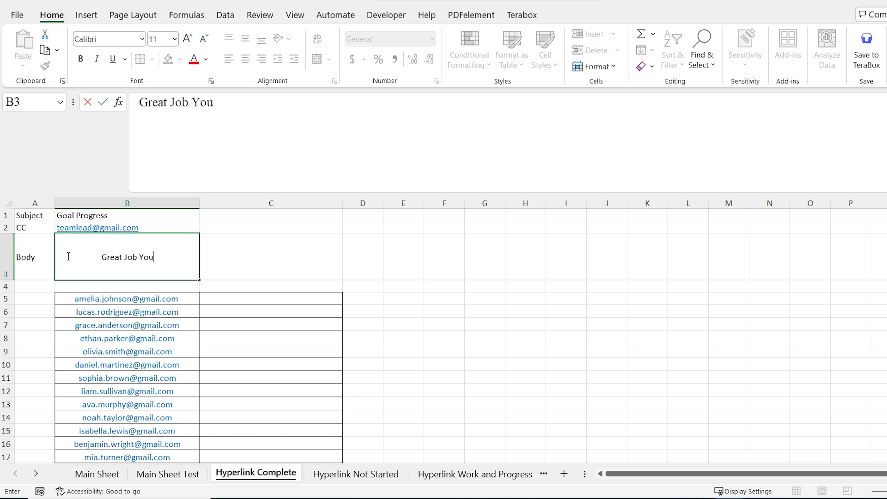
text( finished your)
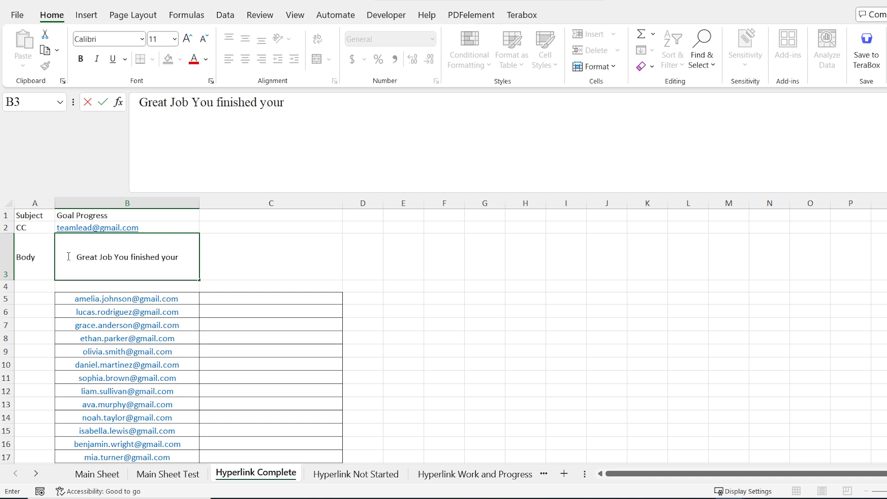
text( Task)
click(288, 297)
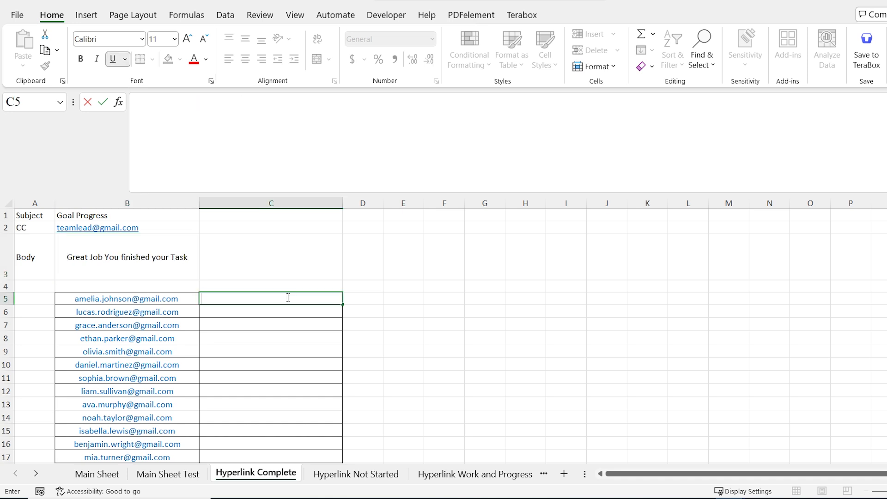
text(=)
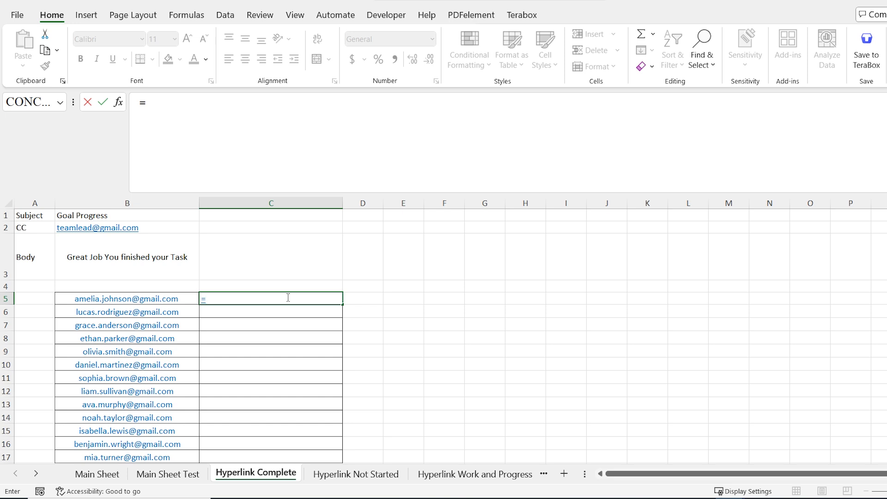
text(Hype)
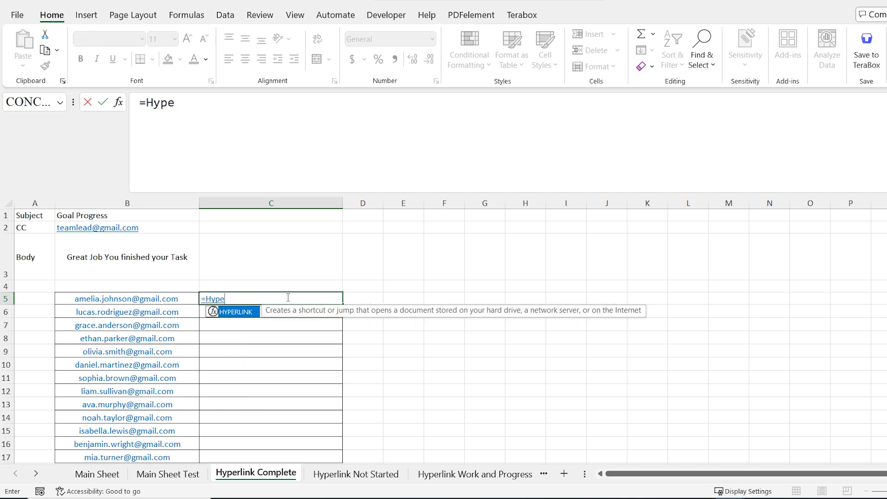
Build C5's formula as =HYPERLINK("mailto:"&B5&"?subject="& with subject cell B1
key(Tab)
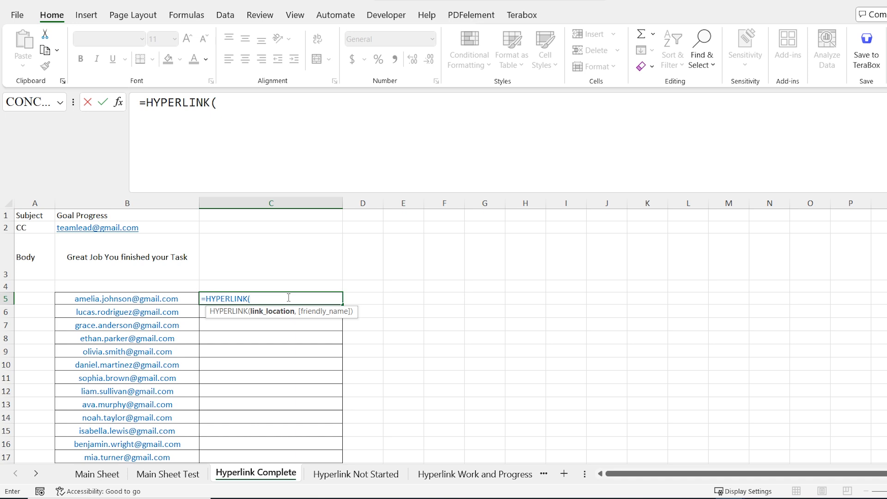
text("mailto:)
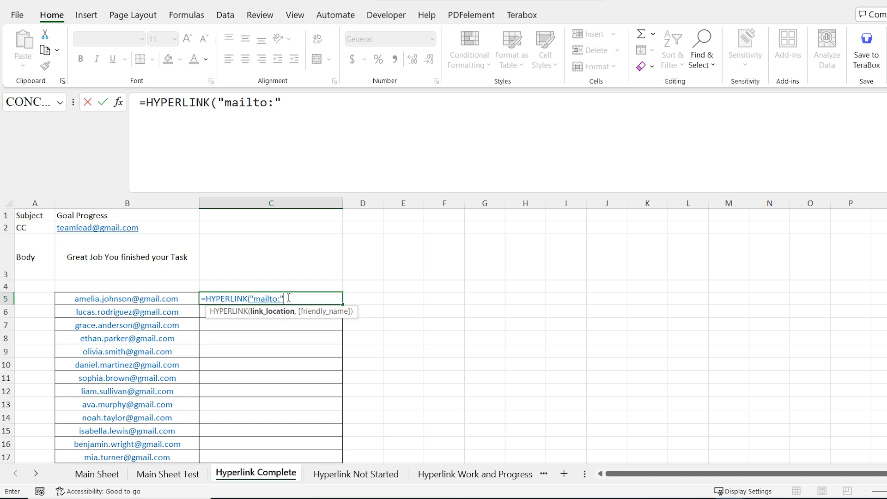
text("&)
click(186, 301)
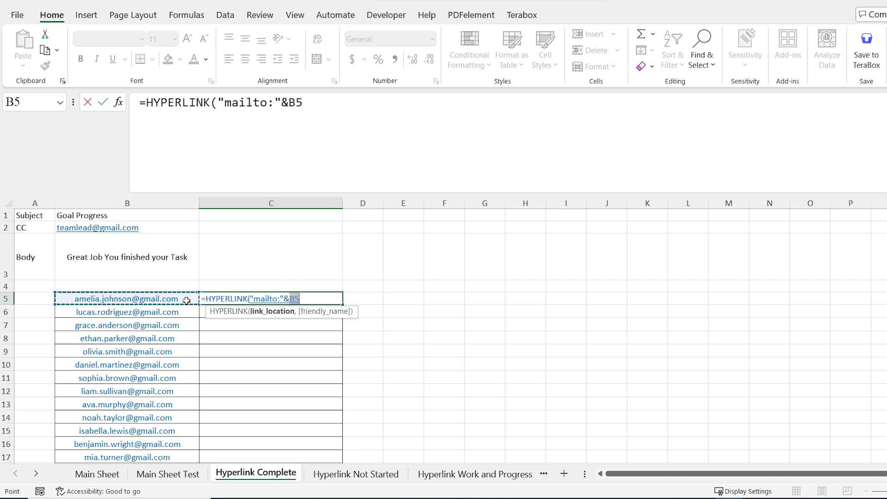
text(&)
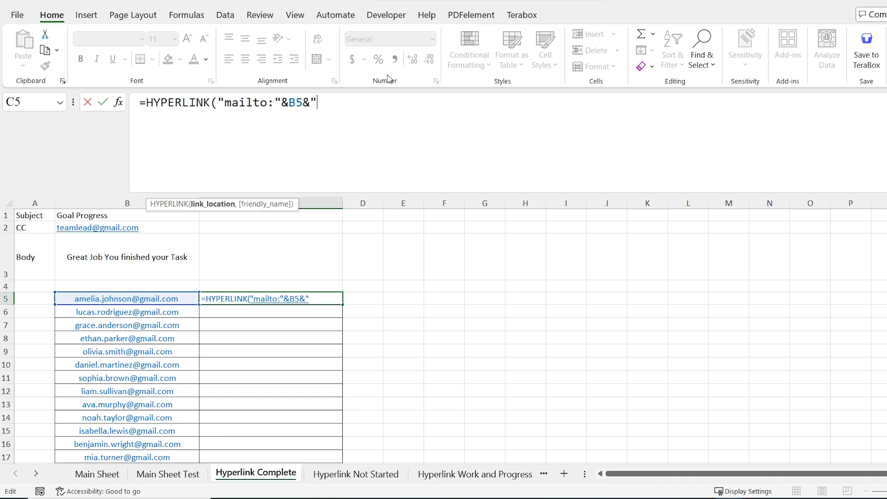
text("?subjec)
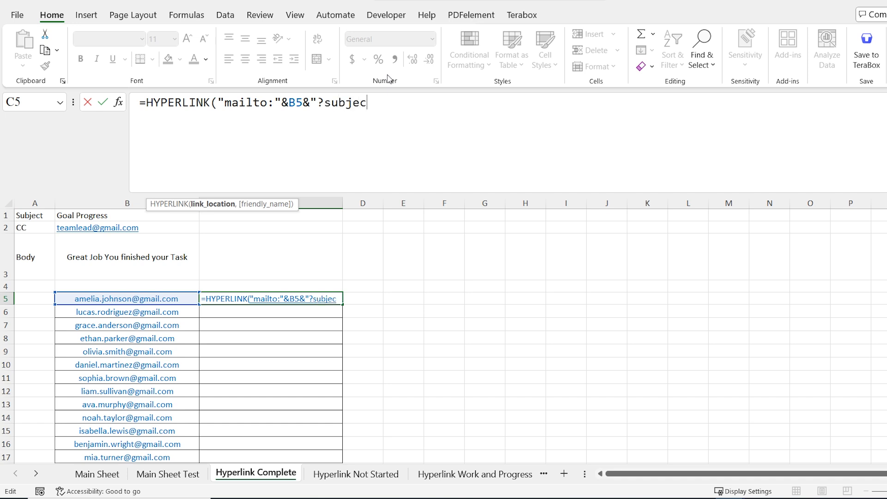
text(t="&)
click(122, 217)
Add absolute $B$1 subject, &cc= $B$2 and &body= $B$3 references to C5's formula
key(F4)
text(&)
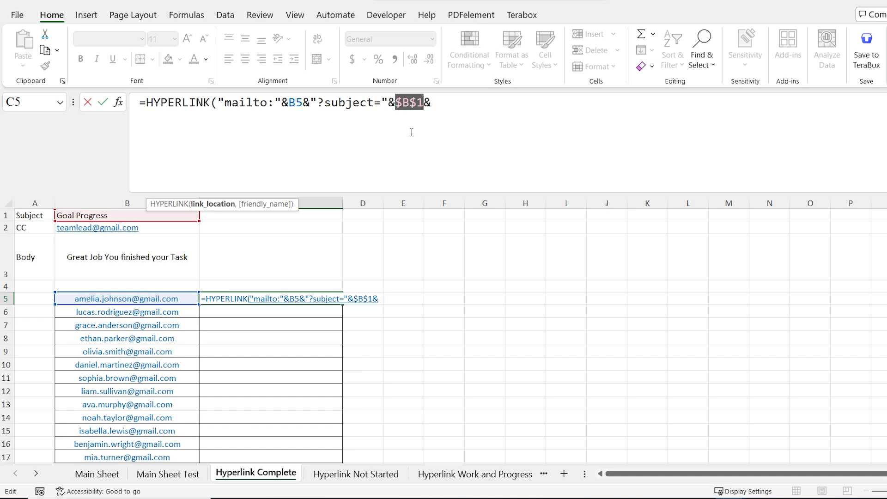
click(429, 102)
text("&)
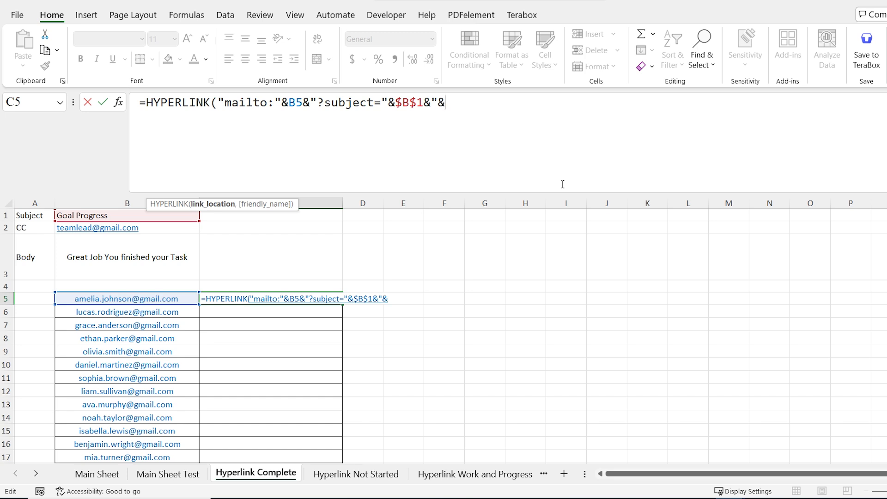
text(cc="&)
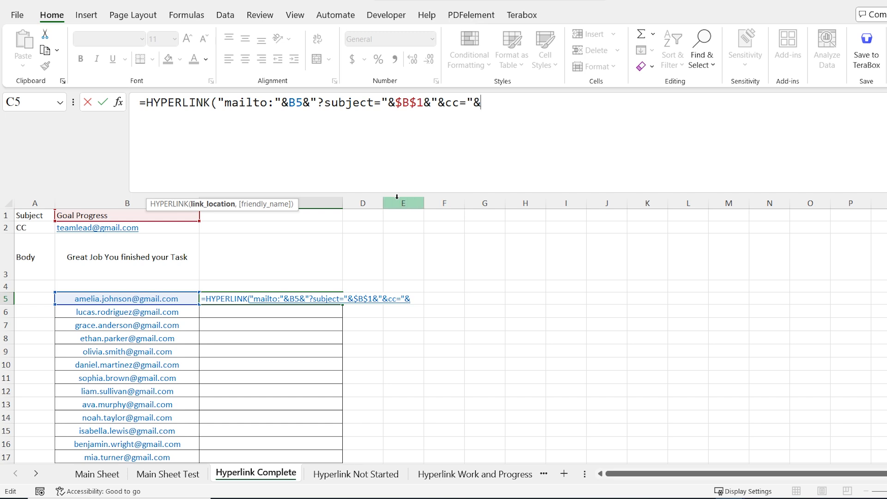
click(178, 231)
key(F4)
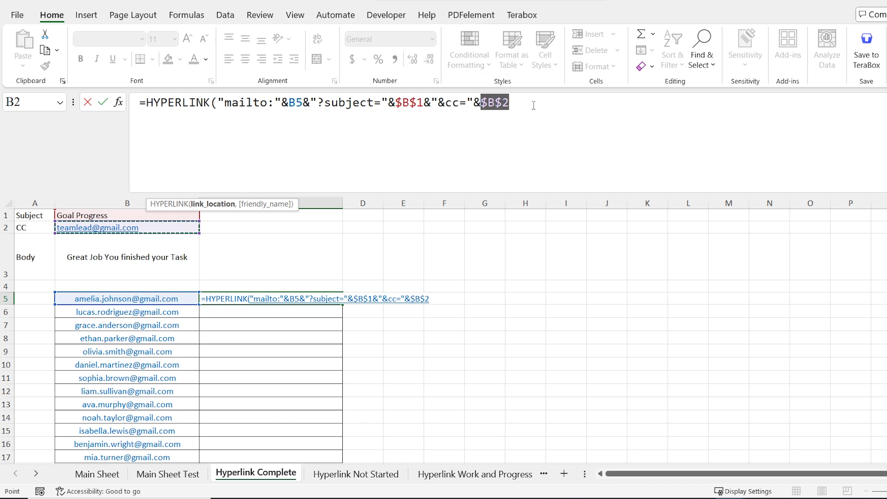
text(&")
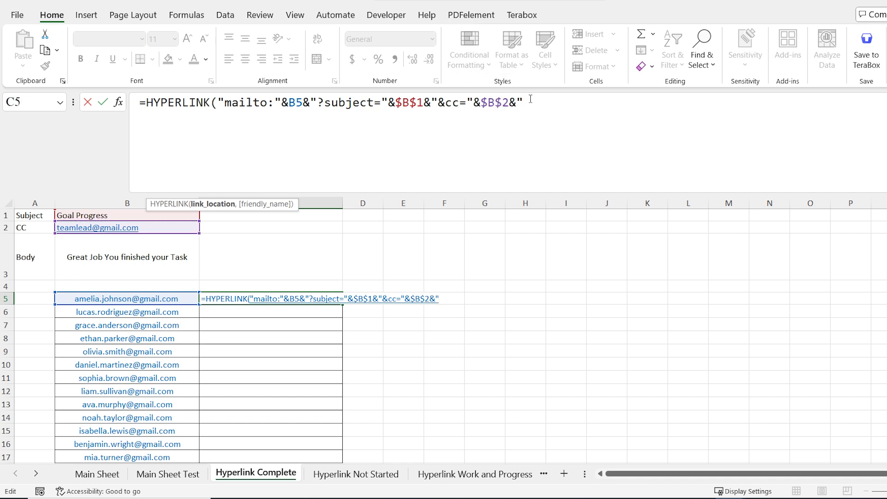
text(&body)
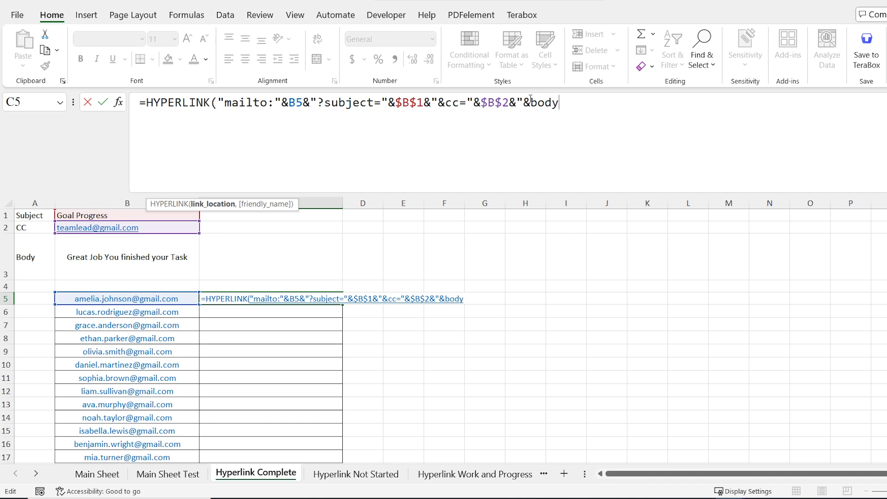
text(="&)
click(170, 275)
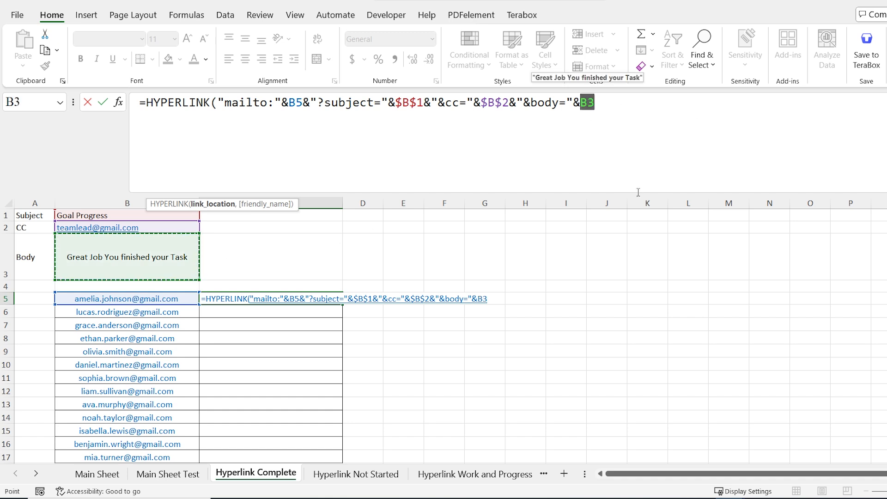
key(F4)
Label the link 'Send Task Completed', fill it down to C17, and test C5's link
text(,)
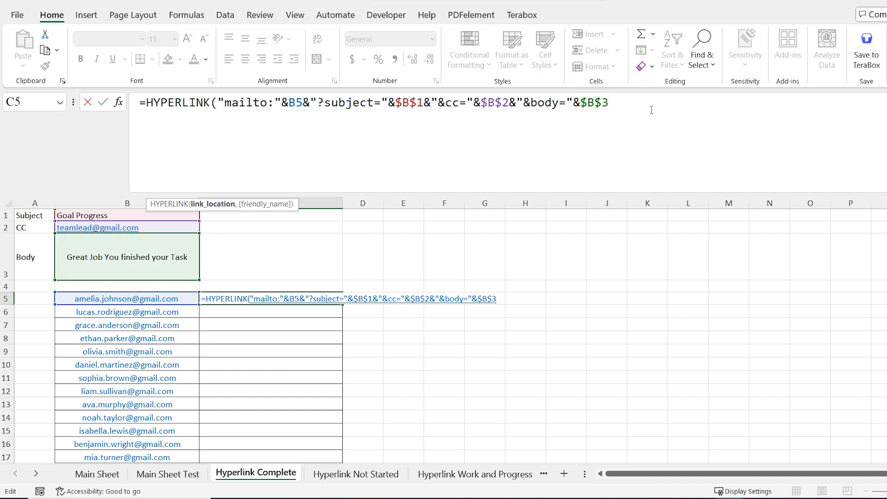
text("Send)
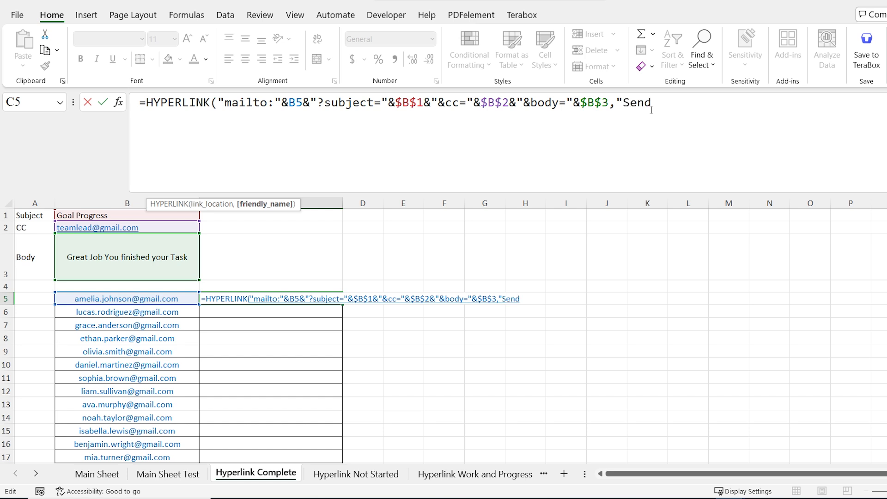
text( Task Completed"))
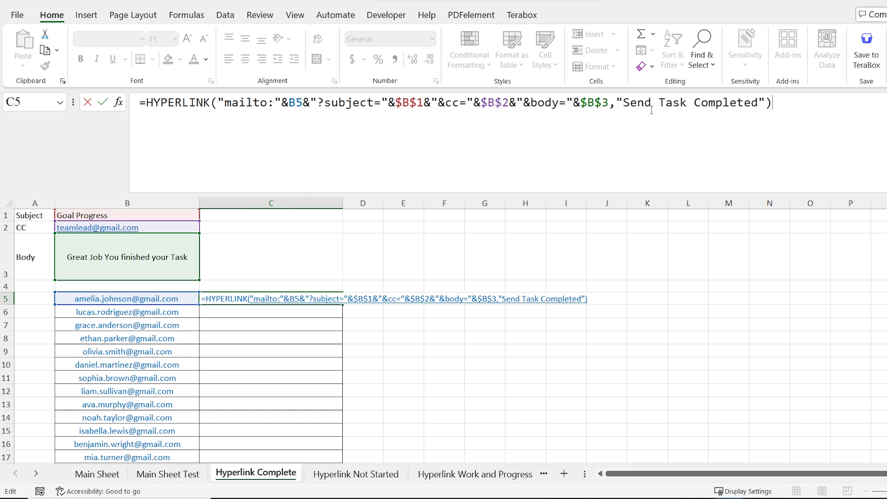
key(Return)
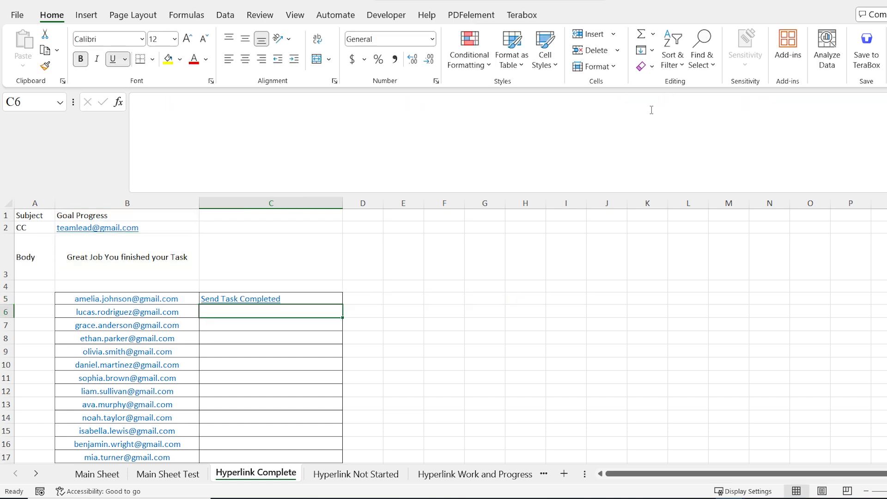
click(337, 298)
drag(343, 301, 339, 459)
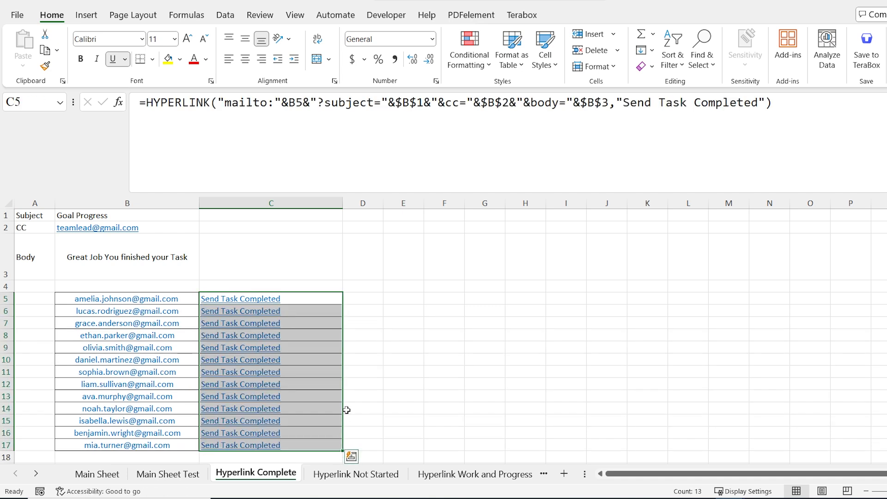
click(386, 339)
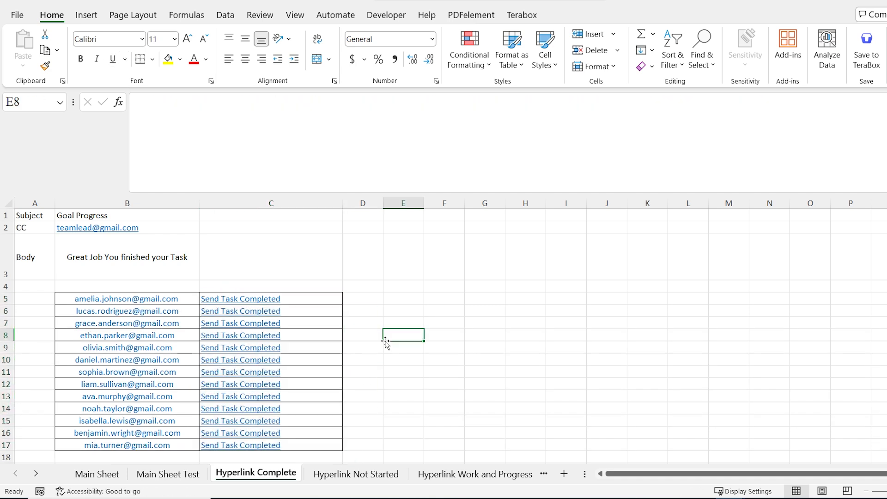
click(267, 301)
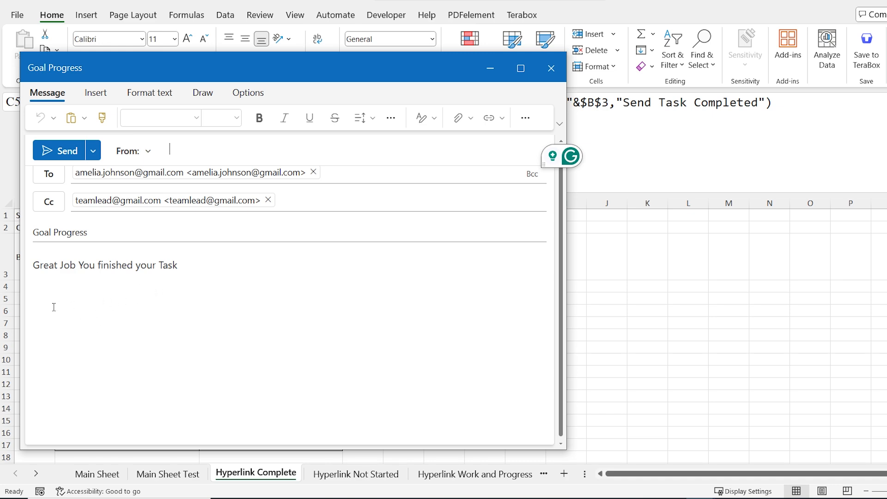
click(551, 68)
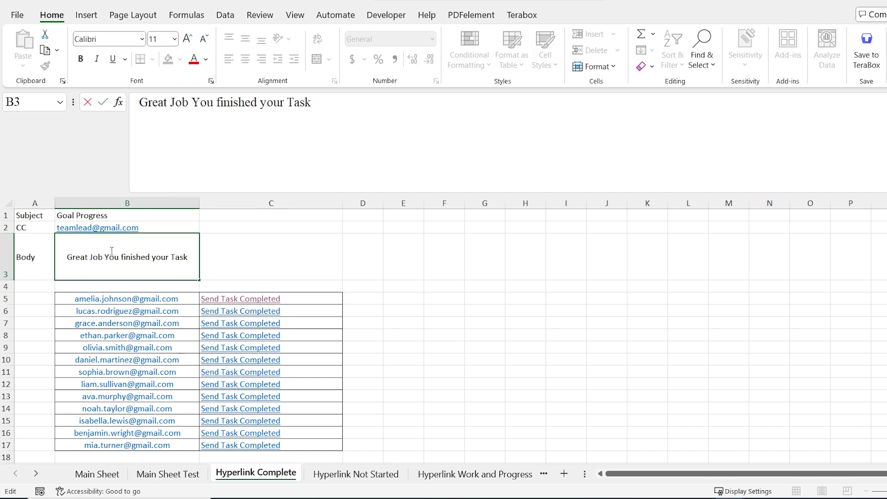
Insert %0A before 'You' in B3's body text and test it via C5's link
text(%)
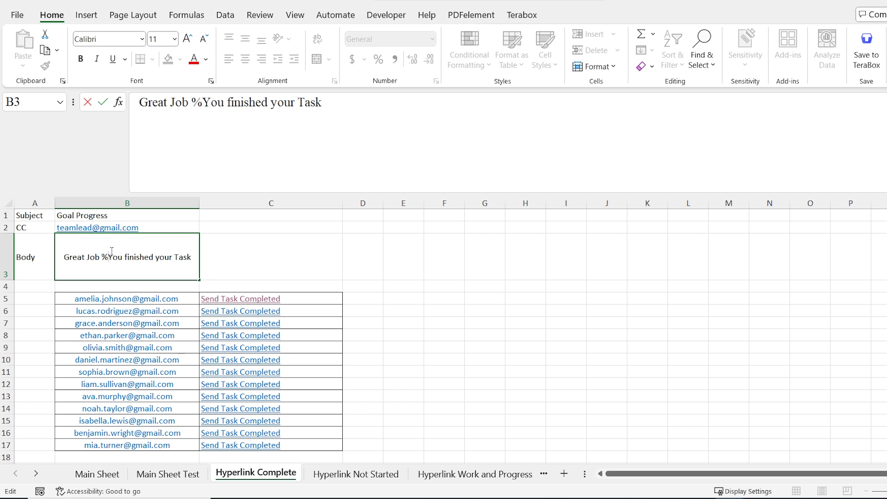
text(0)
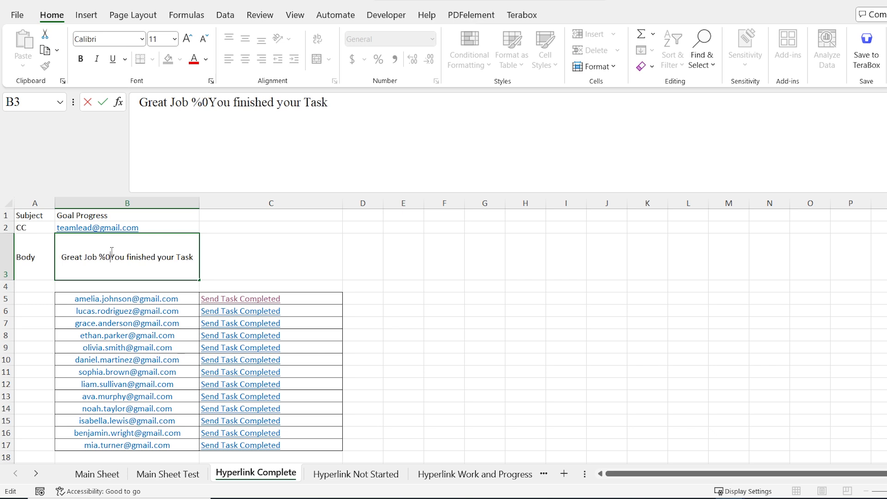
text(A)
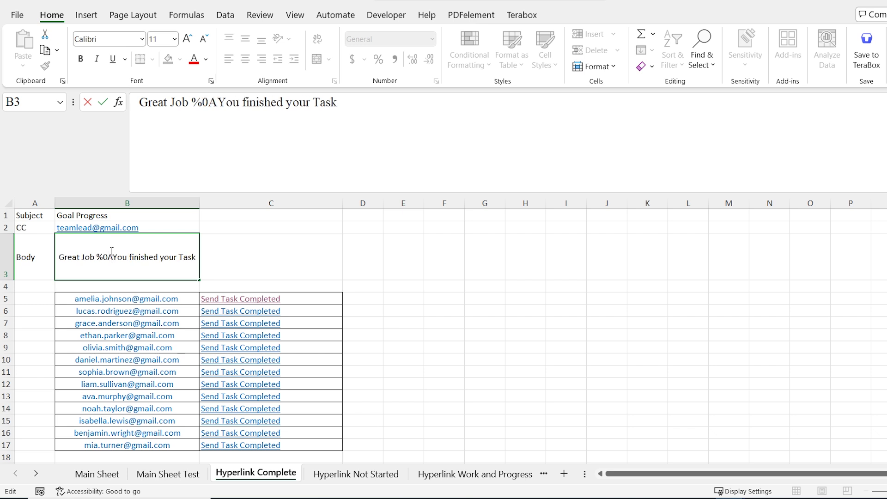
click(236, 248)
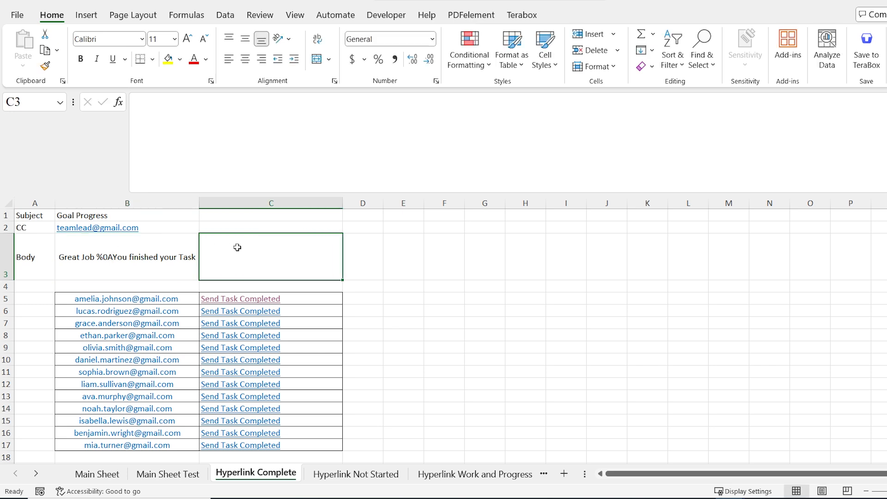
click(246, 301)
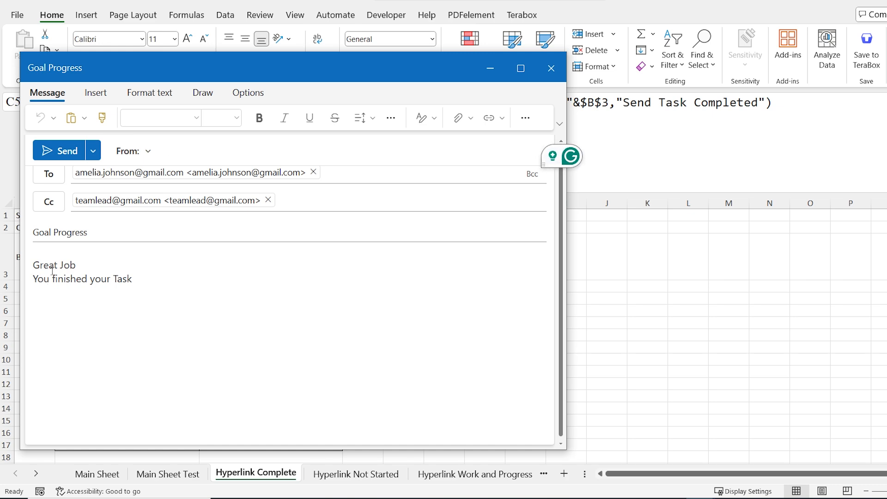
click(551, 66)
Paste a second %0A before 'You' in B3 and test C5's link again
click(115, 257)
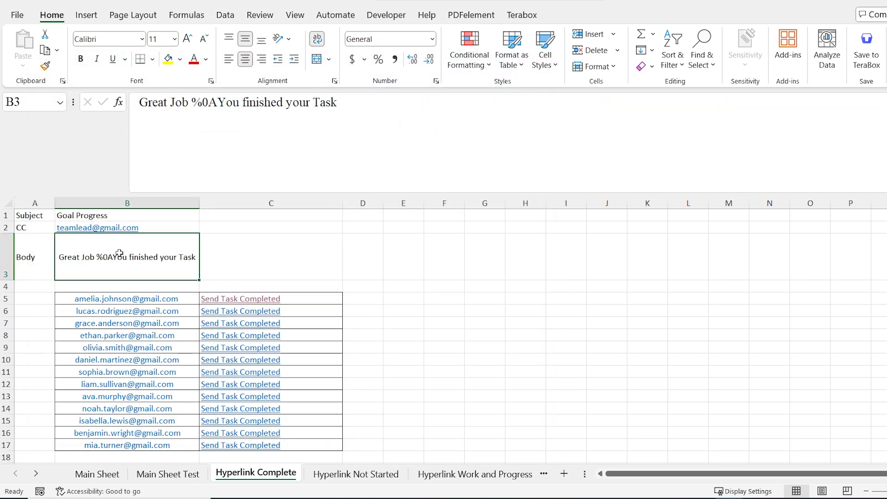
double_click(115, 257)
drag(109, 257, 91, 261)
key(ctrl+c)
click(110, 257)
key(ctrl+v)
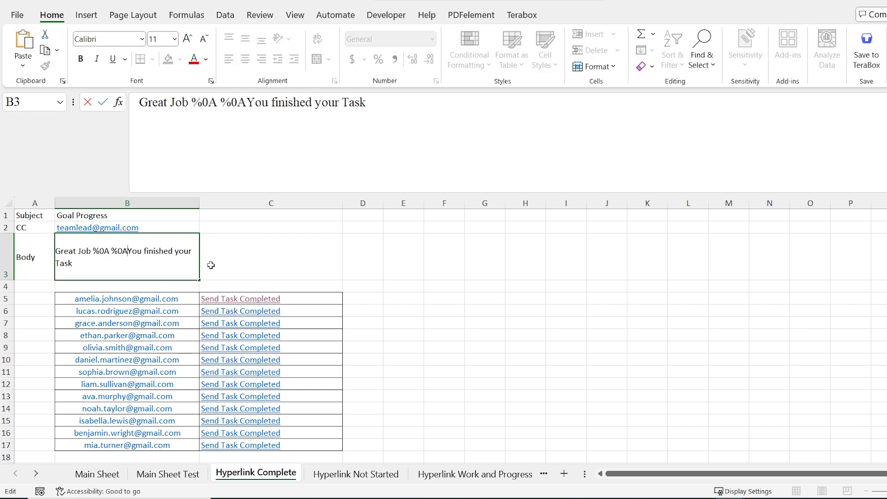
click(468, 320)
click(276, 300)
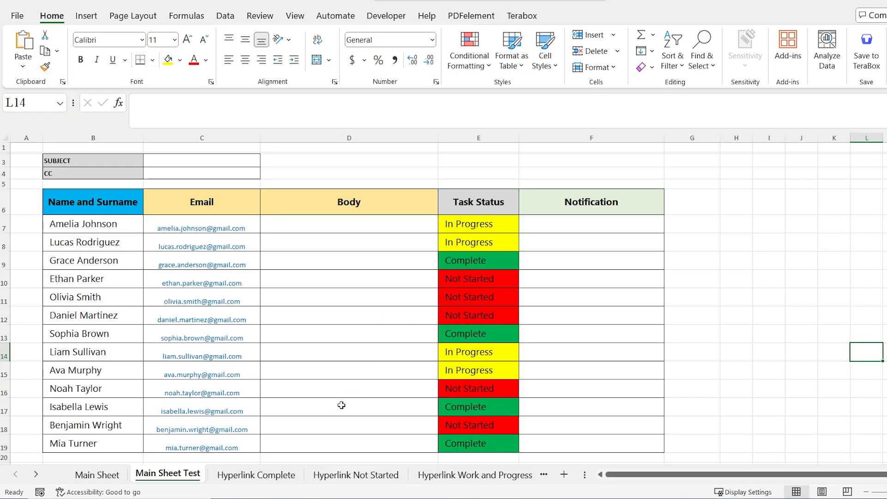
Enter 'Great Job %0A%0A You finished your Task!', 'You are on the right way %0A%0A Almost Done' and 'This Task is awaiting a start %0A%0A Let start ASAP' in D11–D13
click(350, 296)
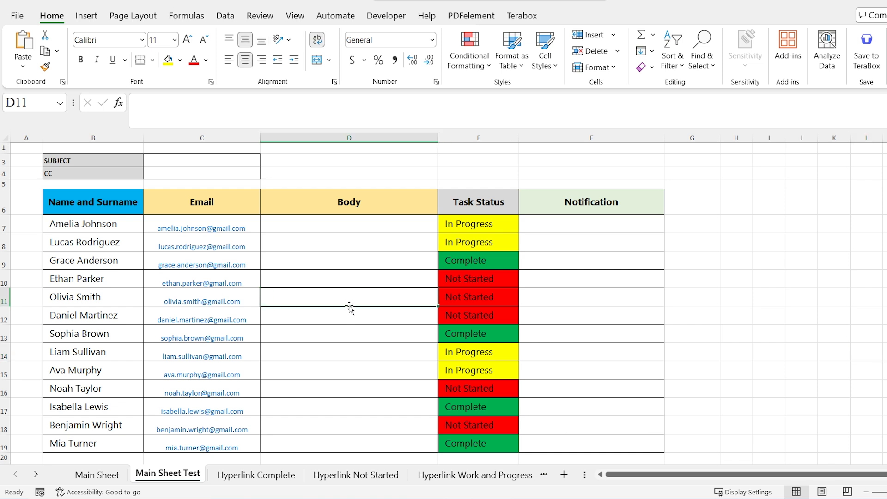
double_click(358, 296)
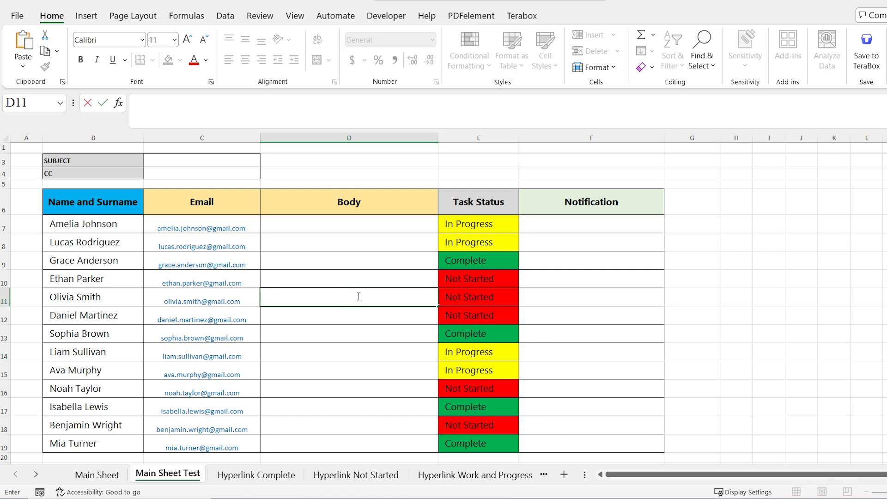
text(Great Job %0A)
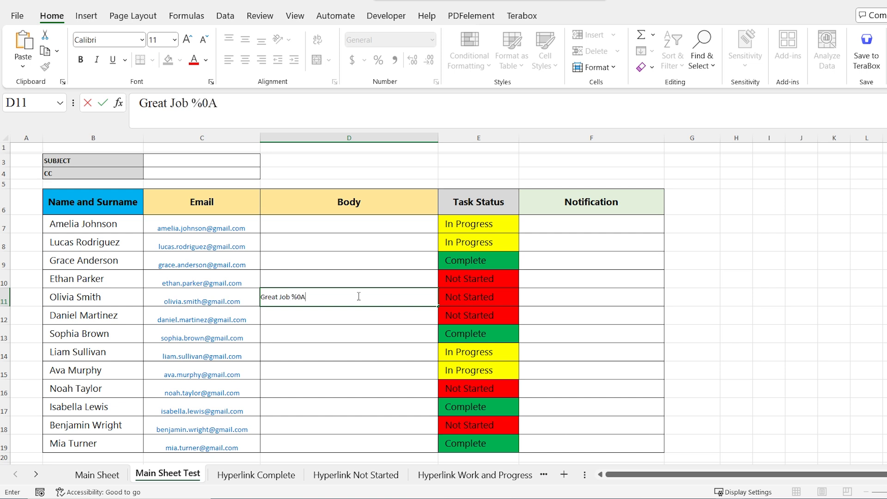
text(%0A You finished)
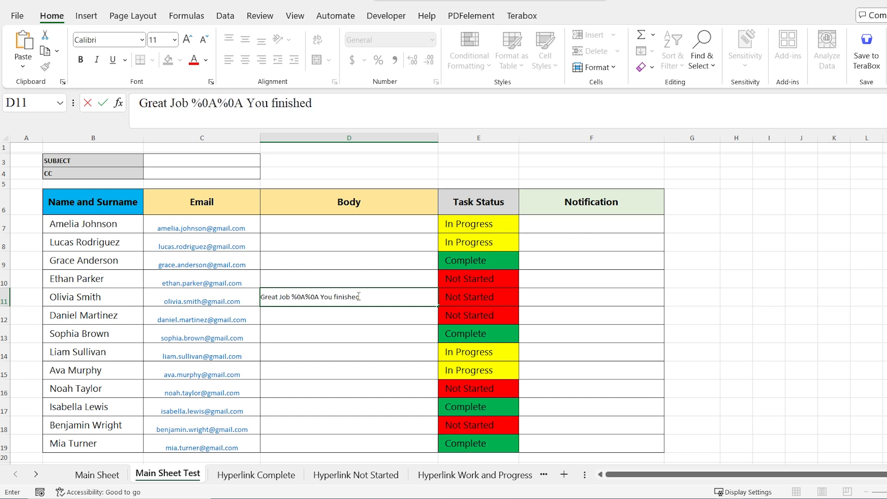
text( your Task!)
key(Return)
text(You)
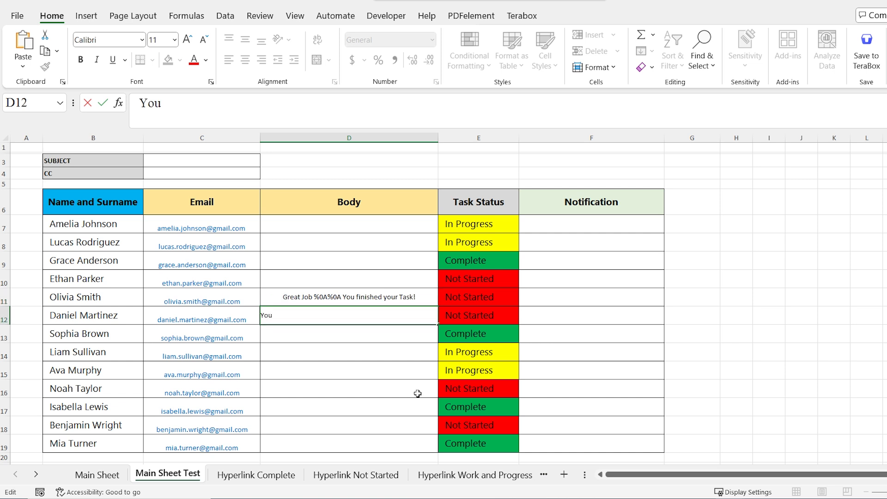
text( are on the right way)
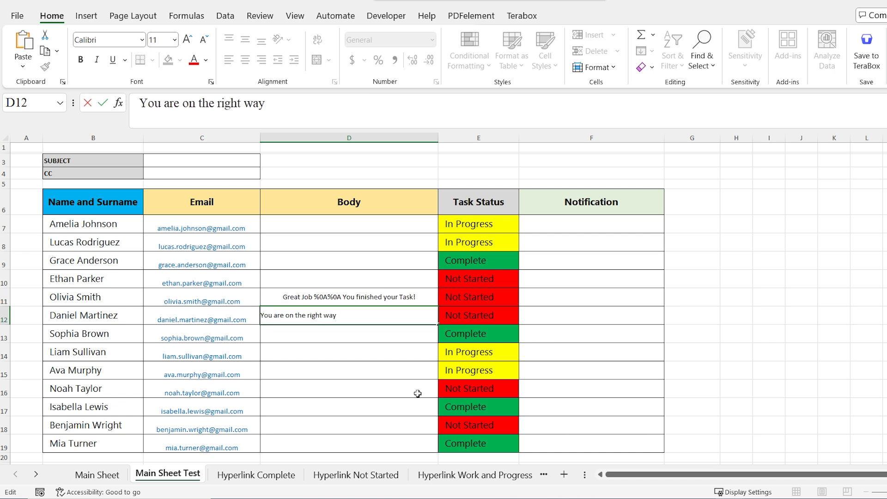
text( %0A%0A)
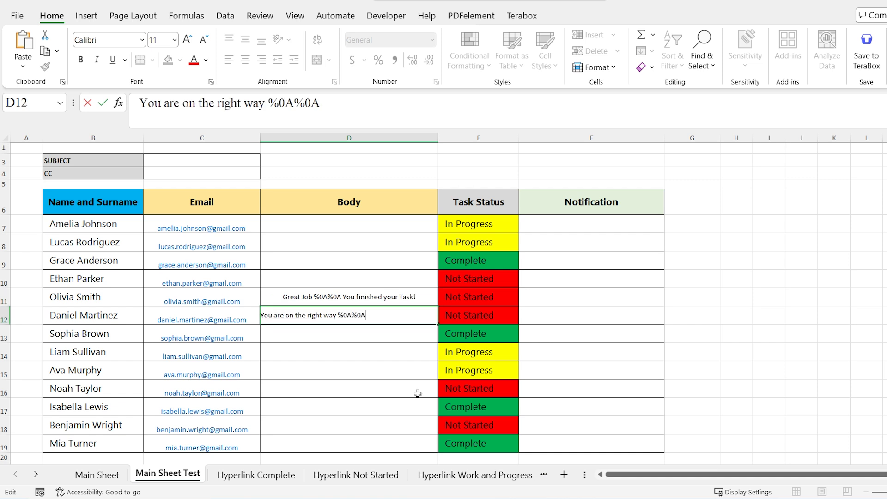
text( Almost Done)
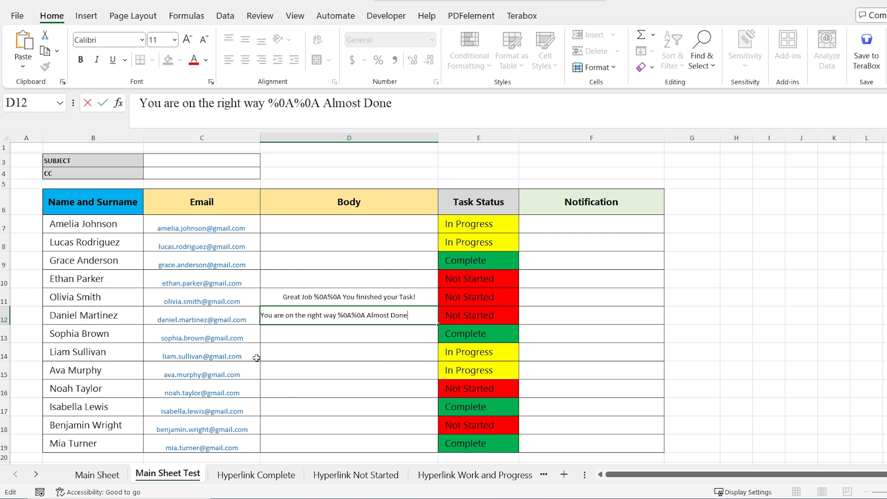
key(Return)
text(This Task is await)
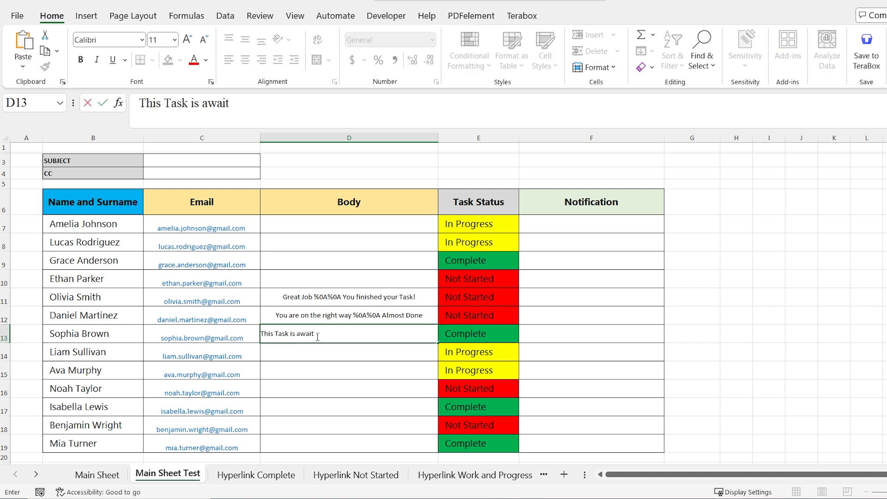
text(ing a start %0A%0A Let start ASAP)
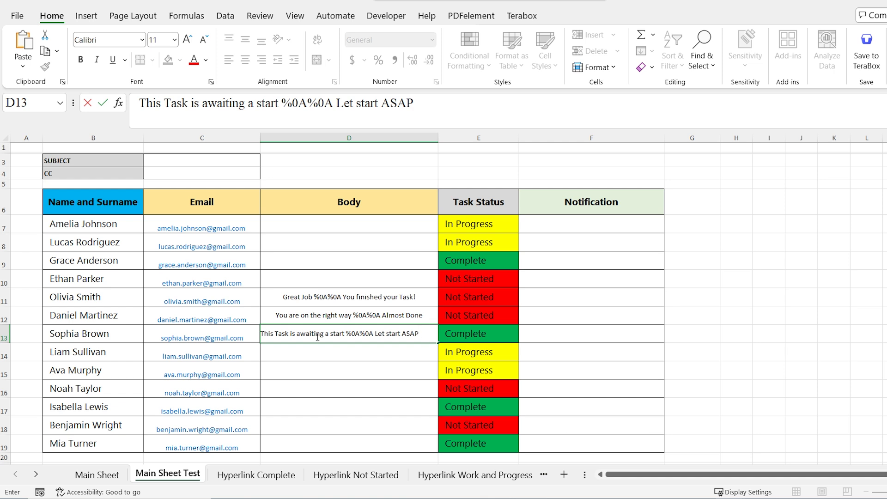
click(349, 366)
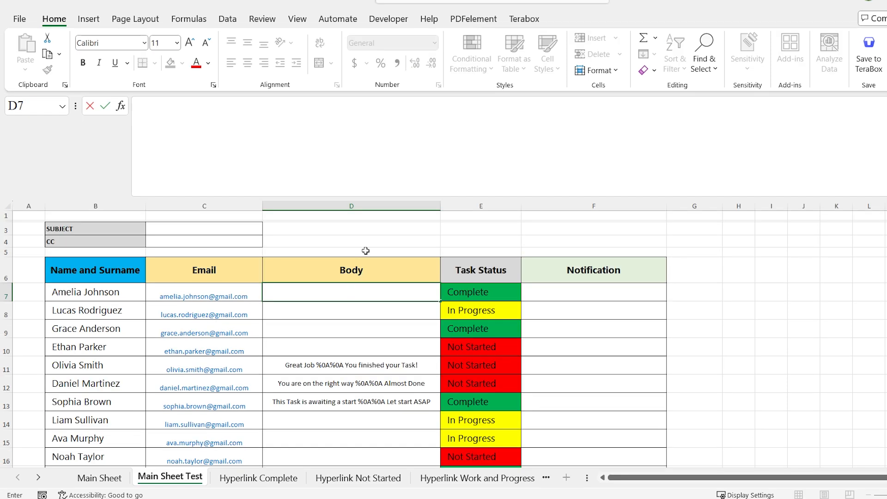
Type D7's formula =IF(E7="", "", "Hi " & TRIM(LEFT(B7, SEARCH(" ", B7))))
text(=)
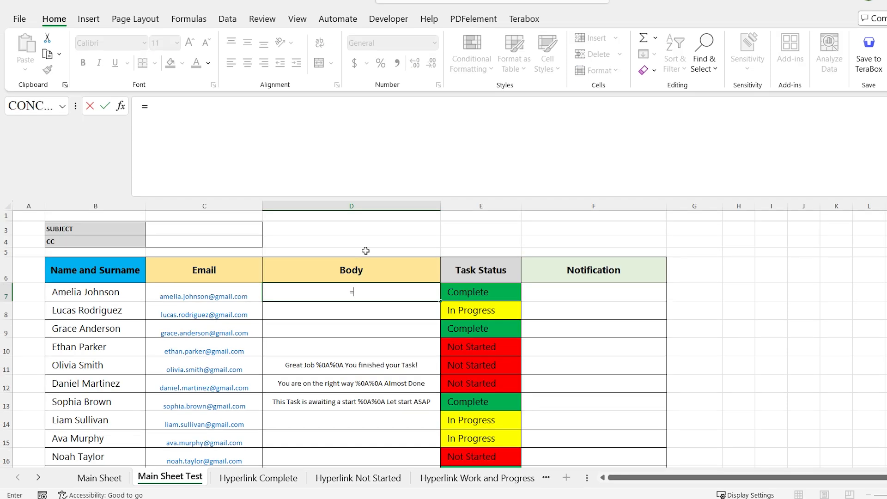
text(IF)
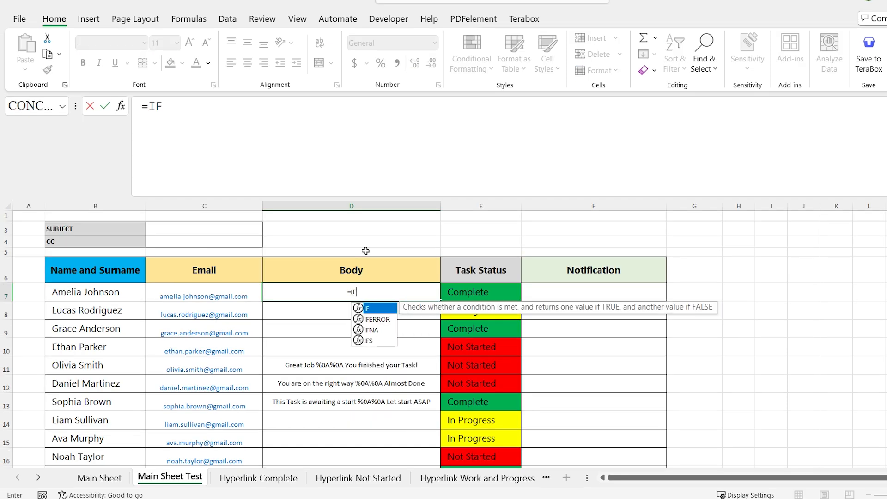
text(()
click(483, 291)
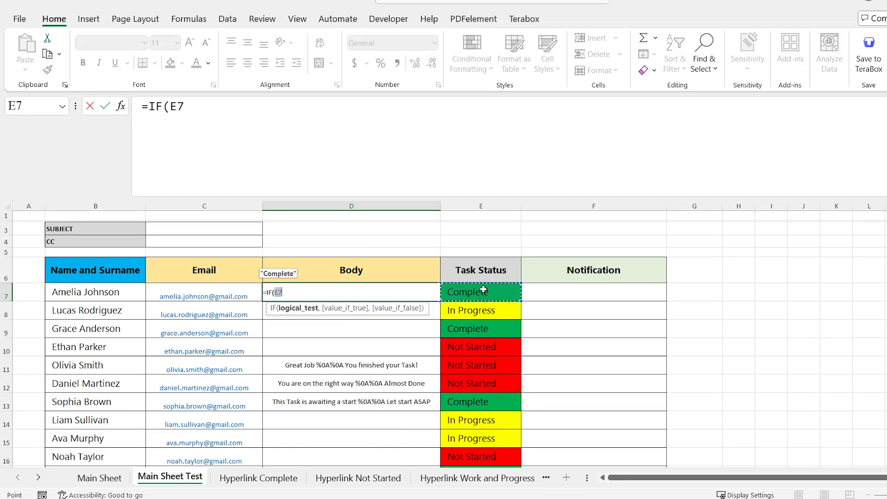
click(348, 129)
text(=)
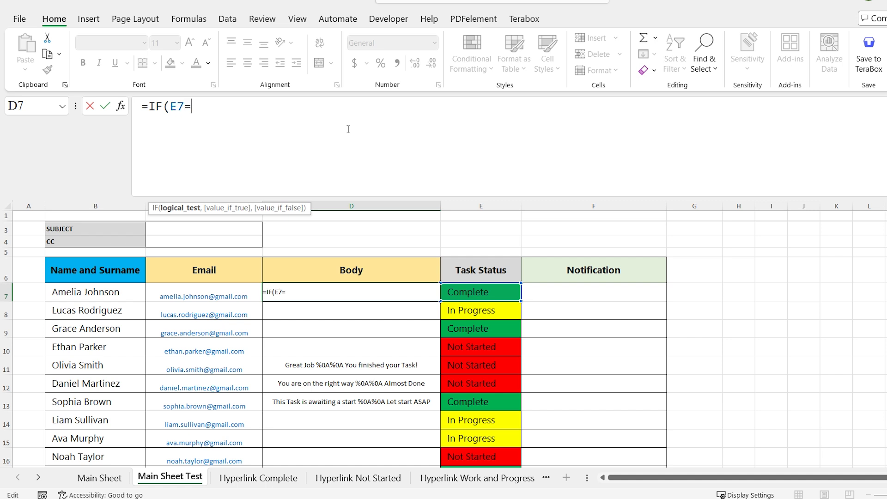
text("",)
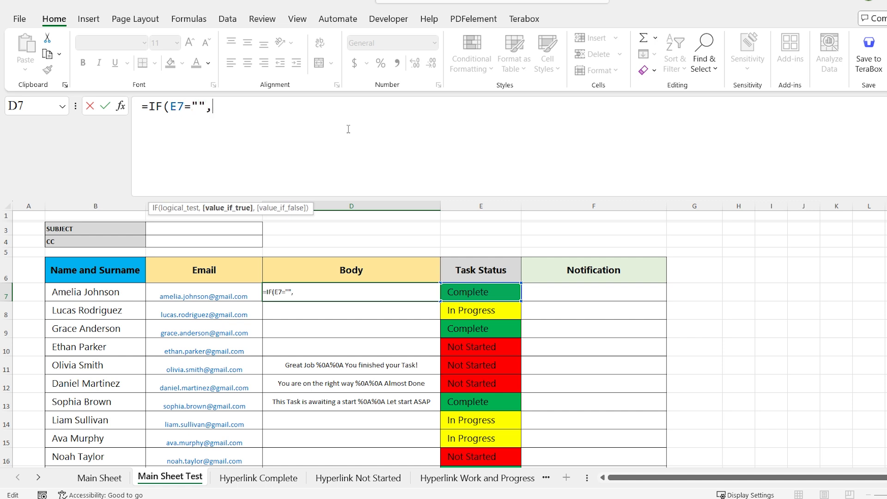
text( "", ")
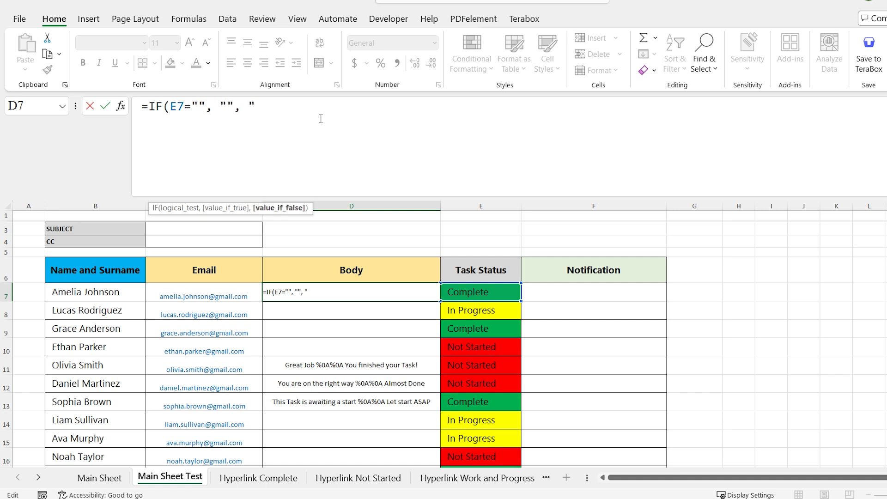
text(Hi " & TRIM)
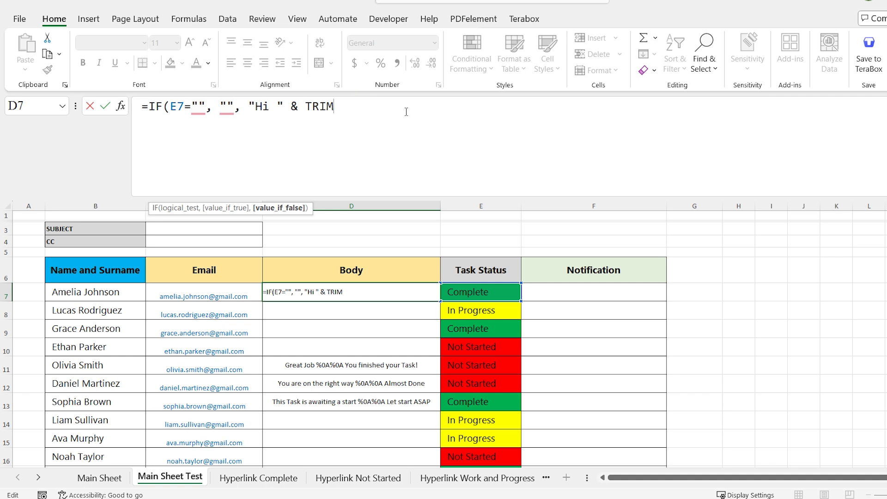
text((L)
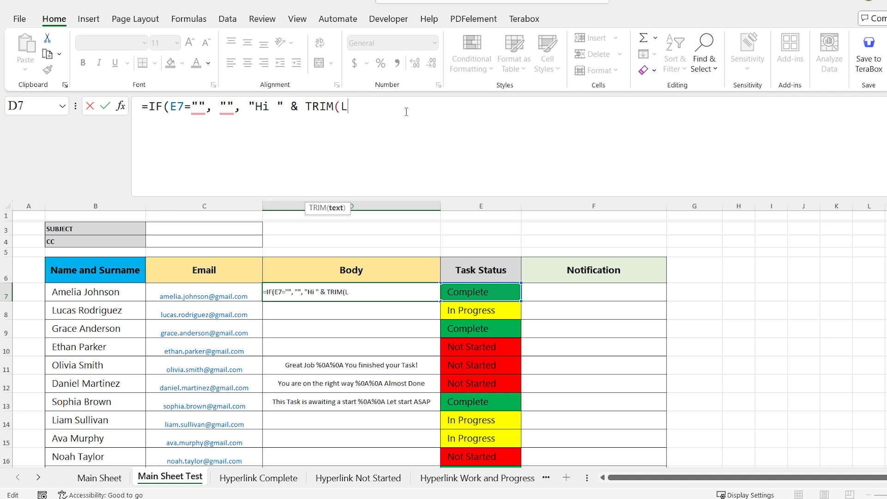
text(EFT()
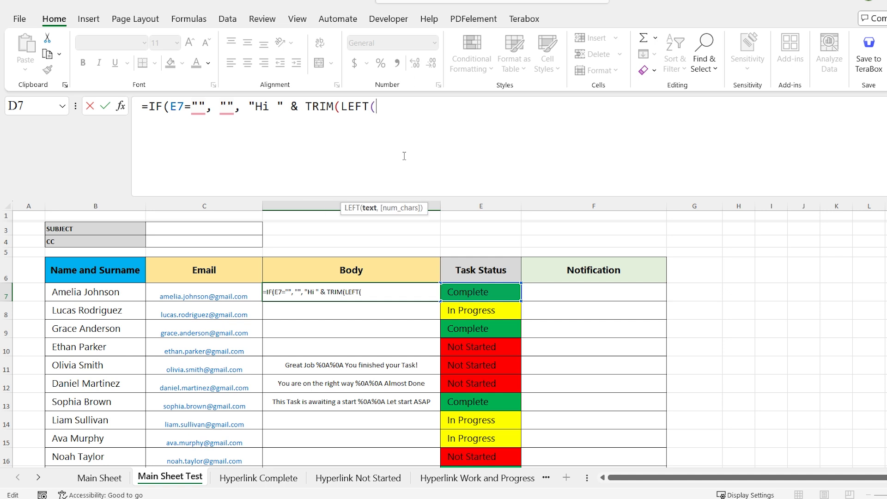
text(B7, SEARCH()
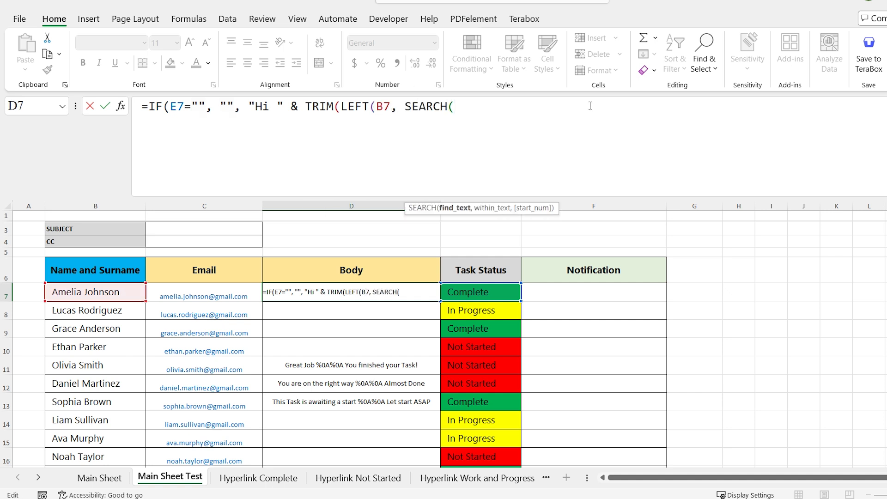
text(" ",B)
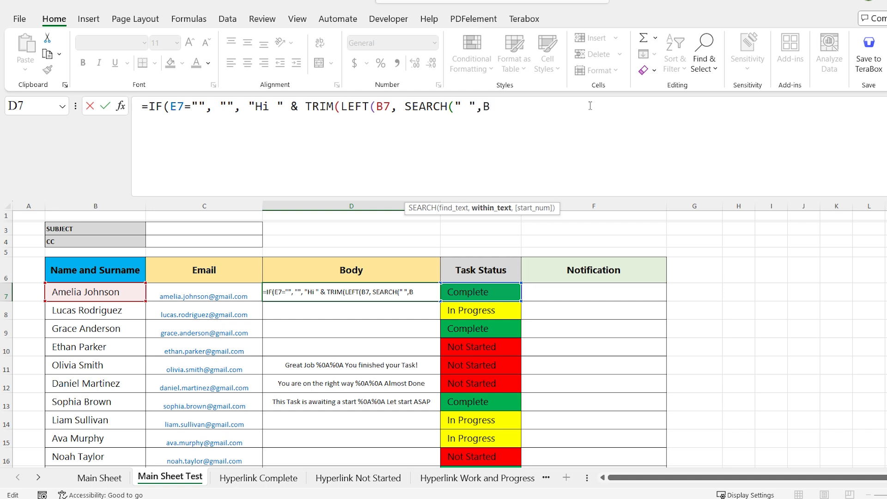
text(7)
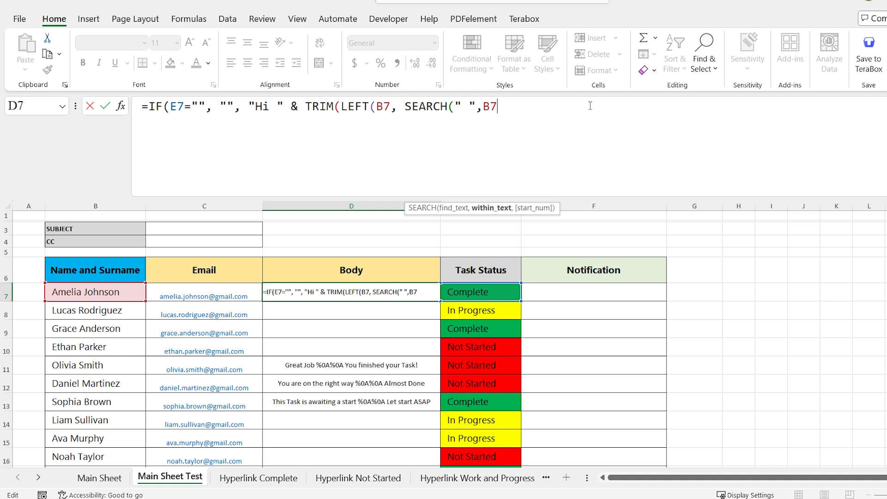
click(483, 107)
text(B7))))
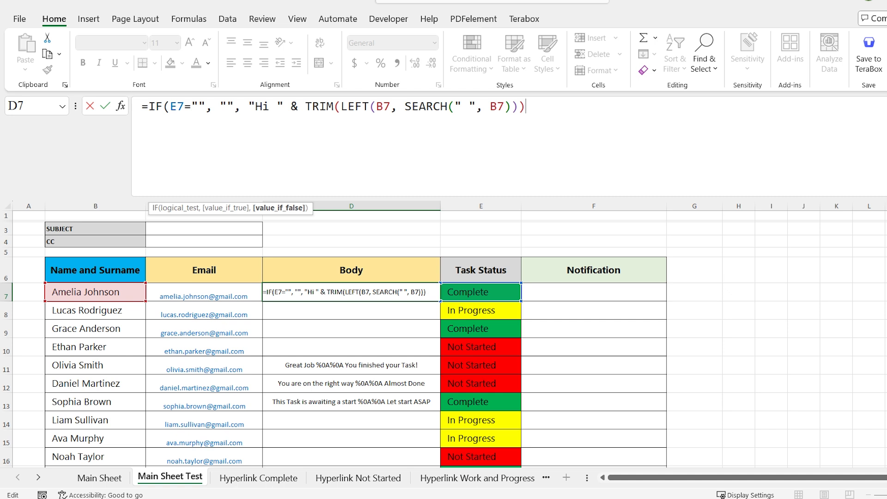
Finish D7's nested IF with messages for Complete ('Great Job… You finished your Task!'), In Progress and Not Started
text(& ", " &)
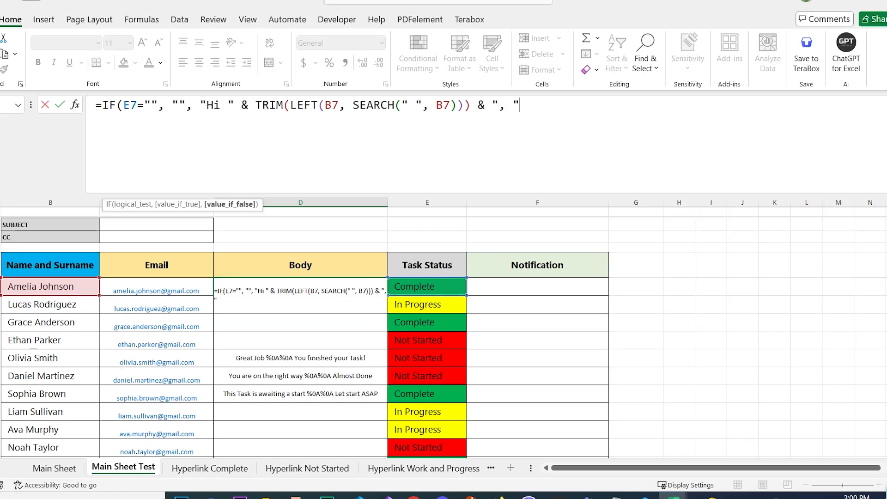
text( IF()
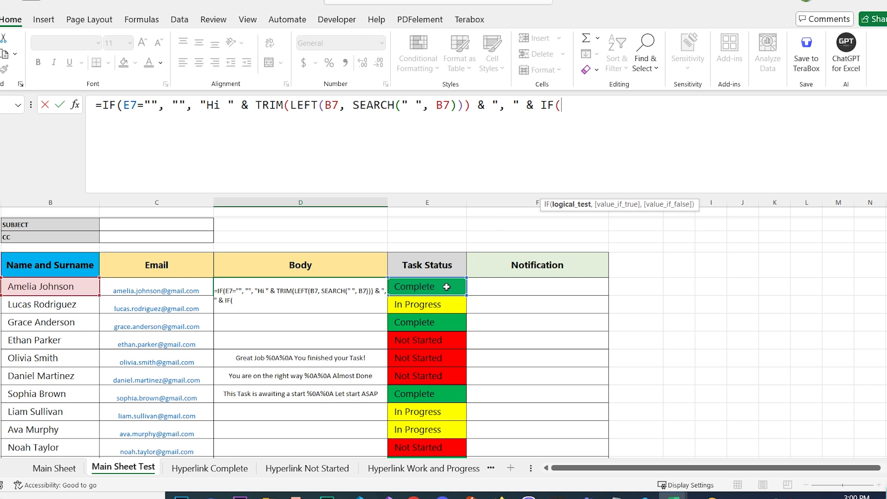
click(427, 287)
text(="Comp)
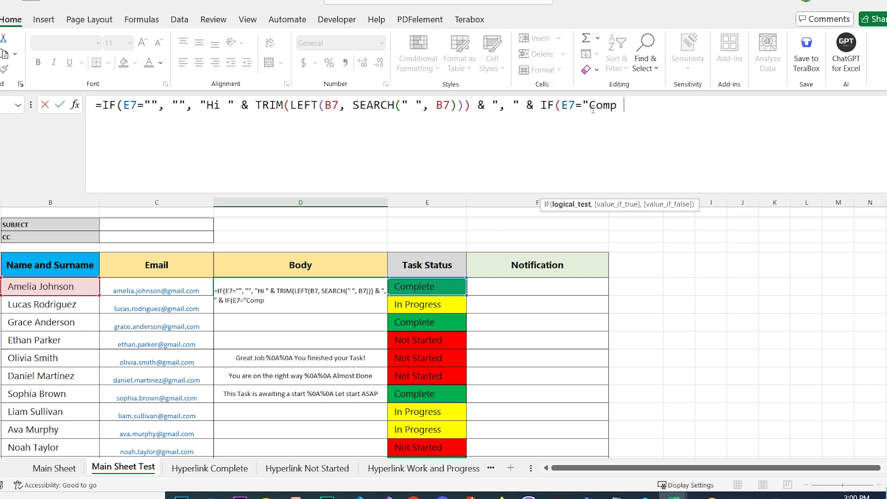
text(lete", Great)
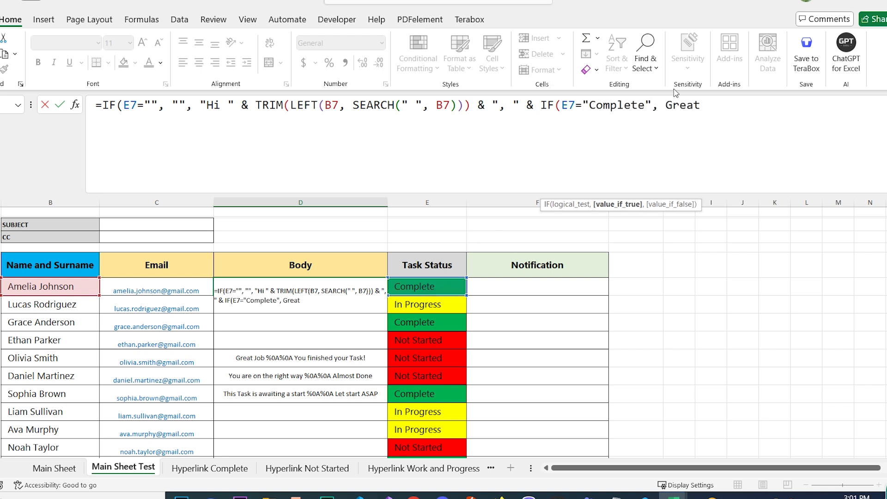
text( Job %0A%0A You f)
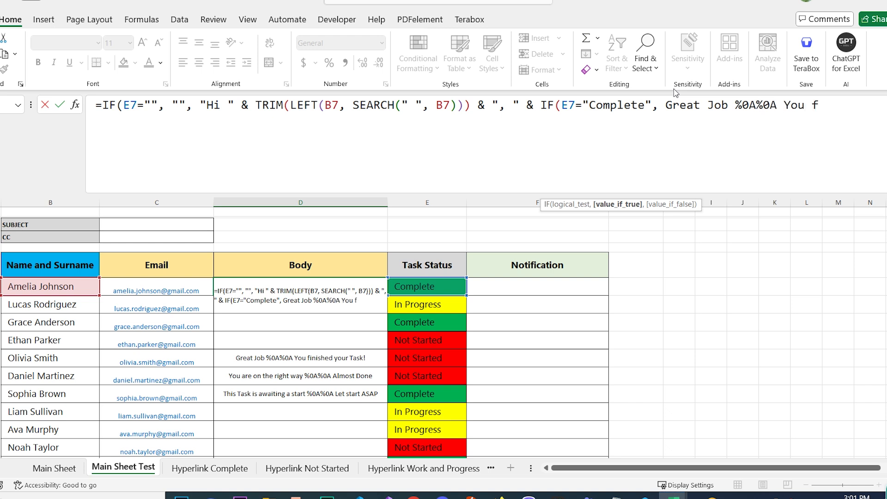
text(inished your Task!")
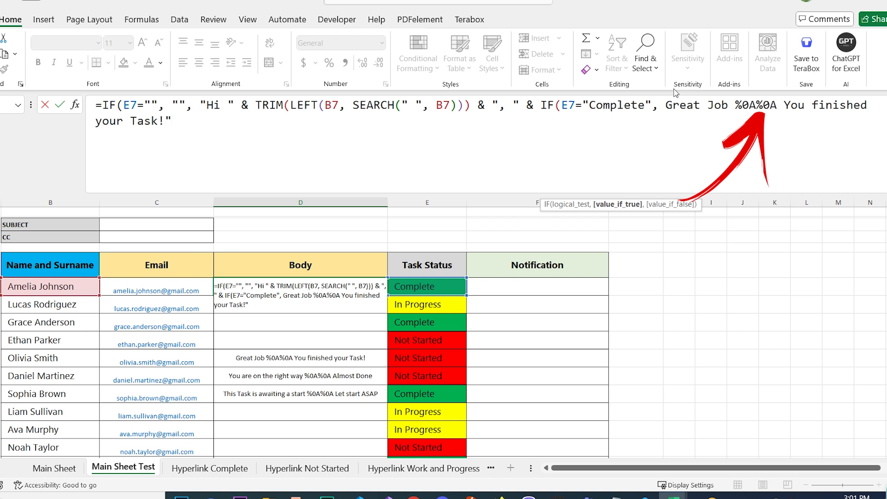
text(, )
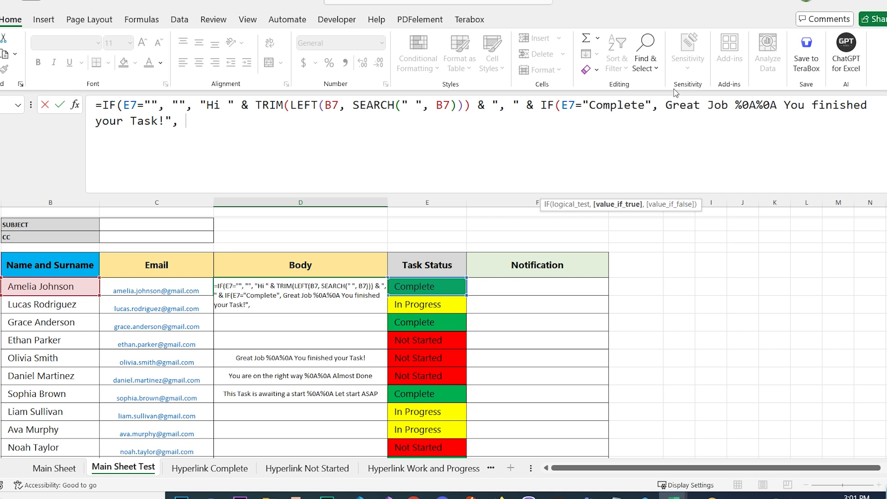
text(IF(E7=)
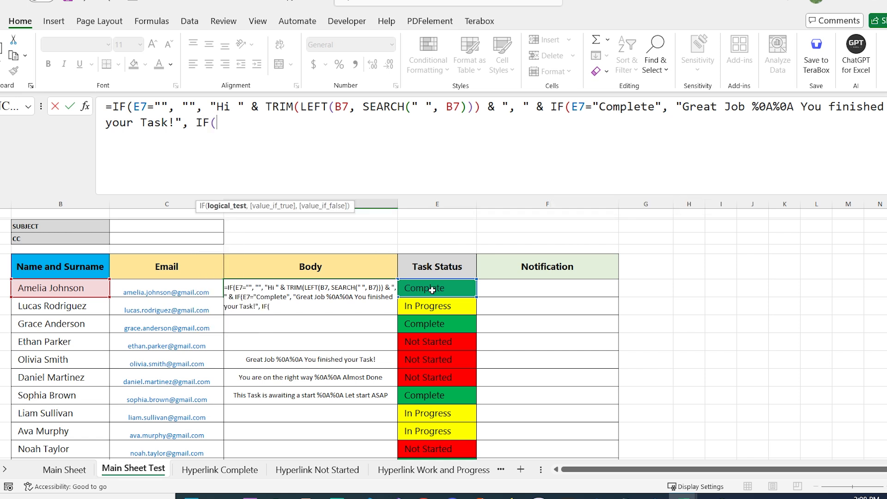
text("In Progress", "You are o)
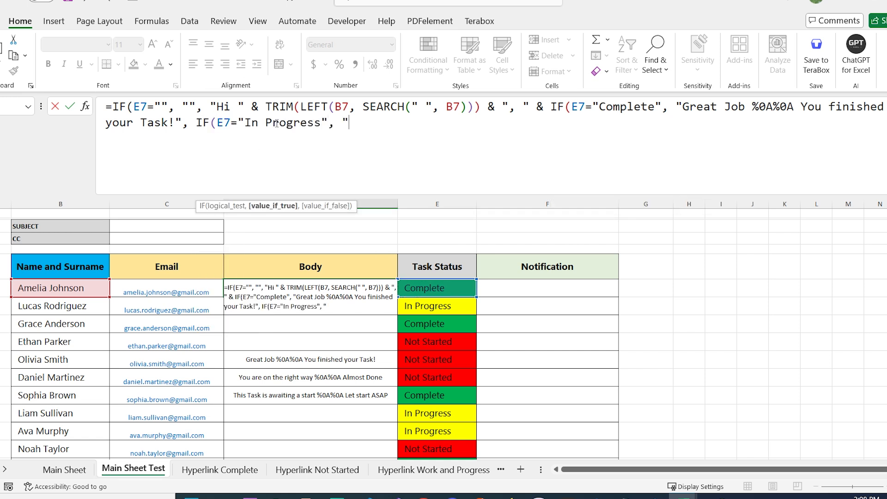
text(n the right way %0A%0A A)
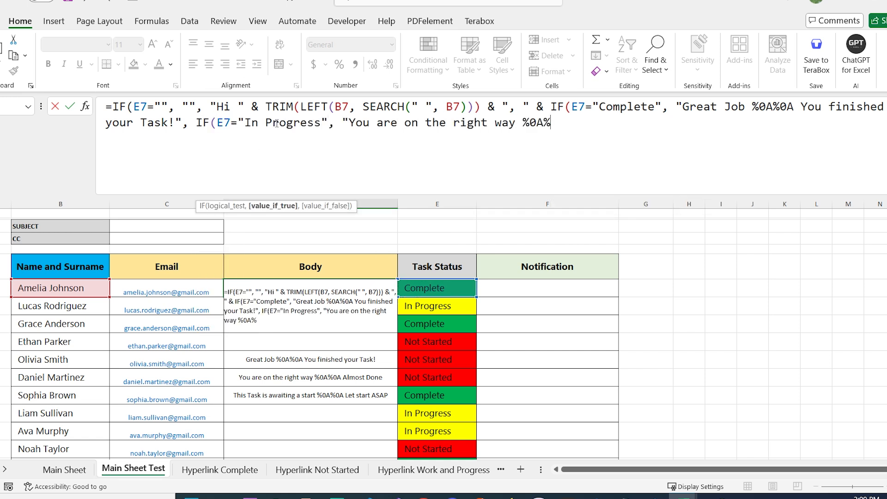
text(lmost Done", IF()
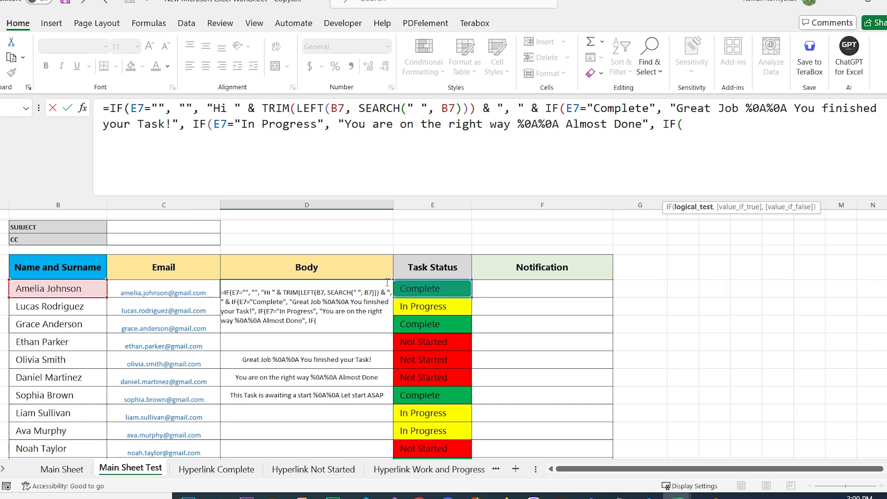
text(E7="Not Started", ")
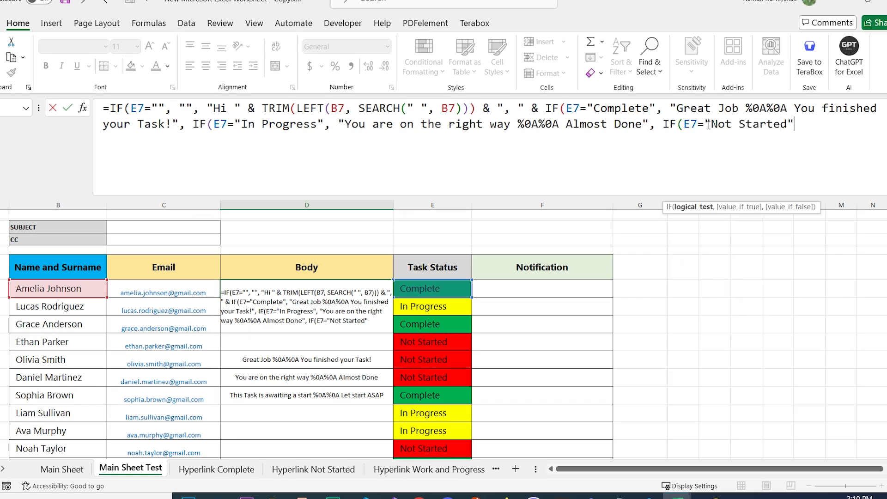
text( This Task is awaiting)
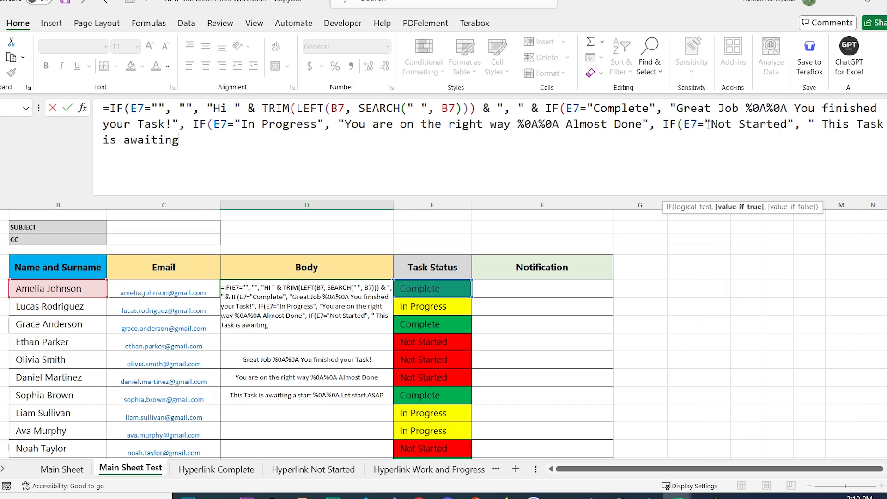
text( a star t %0A%0A Let start)
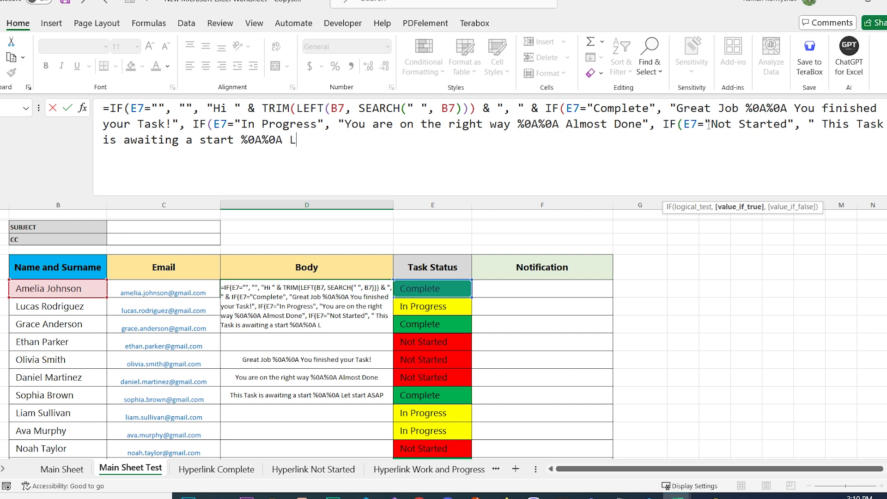
text( ASAP", ""))))
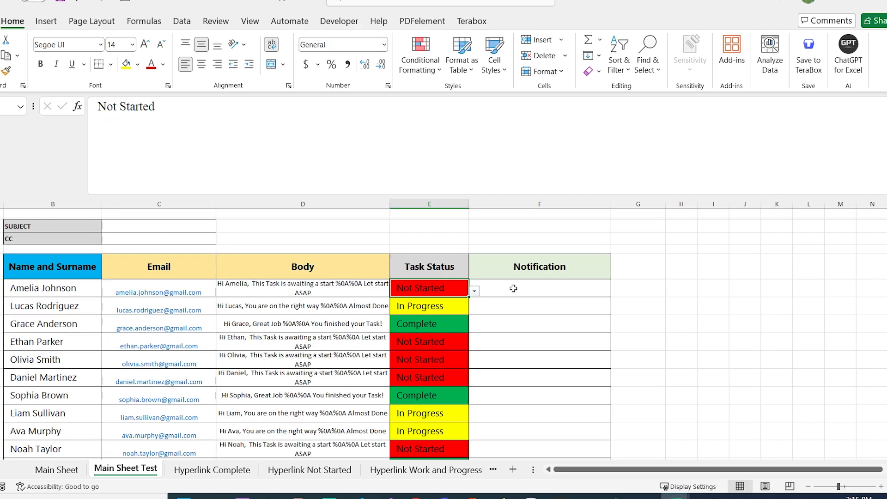
double_click(513, 289)
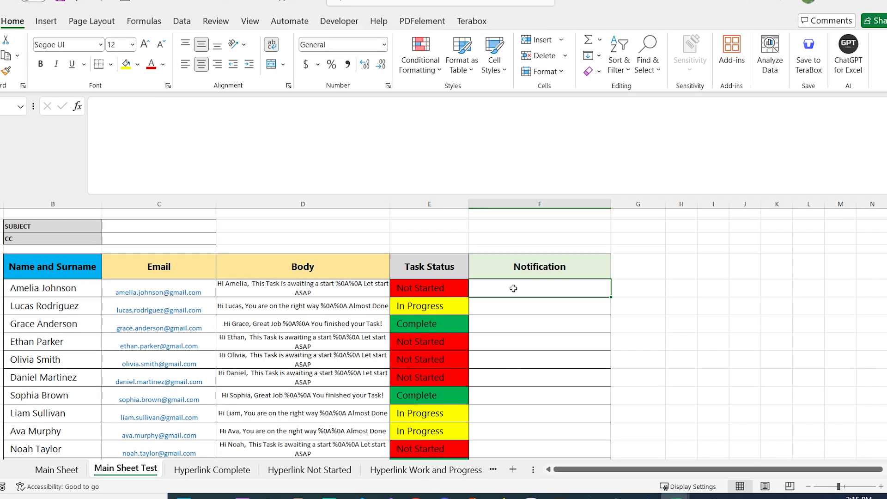
Enter 'Goal Progress' as the subject in C3 and the team lead's e-mail address as CC in C4
click(136, 224)
text(Goal Progress)
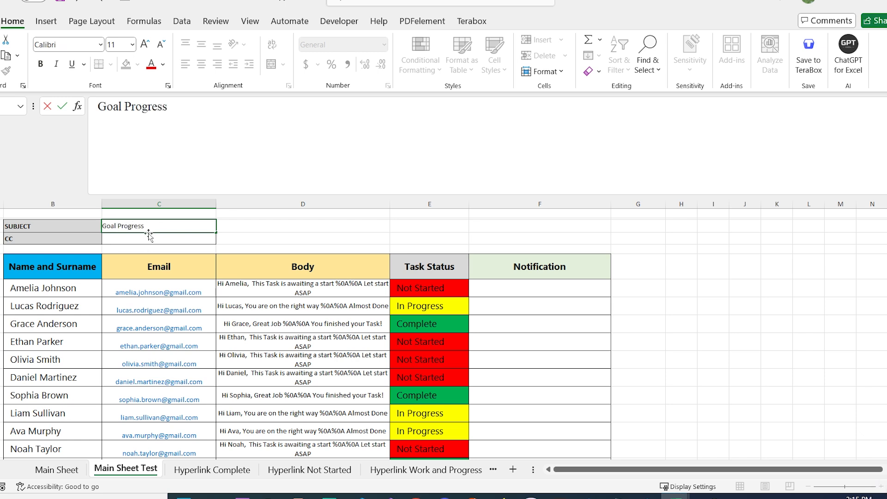
click(151, 237)
double_click(151, 238)
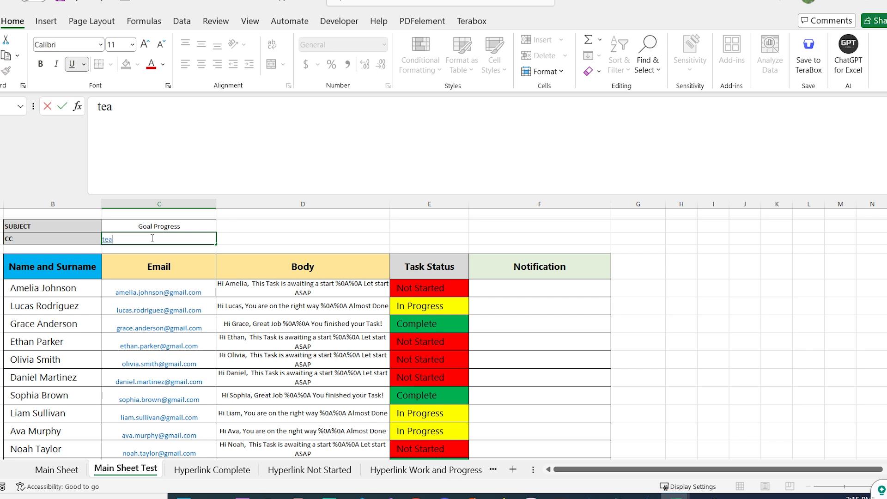
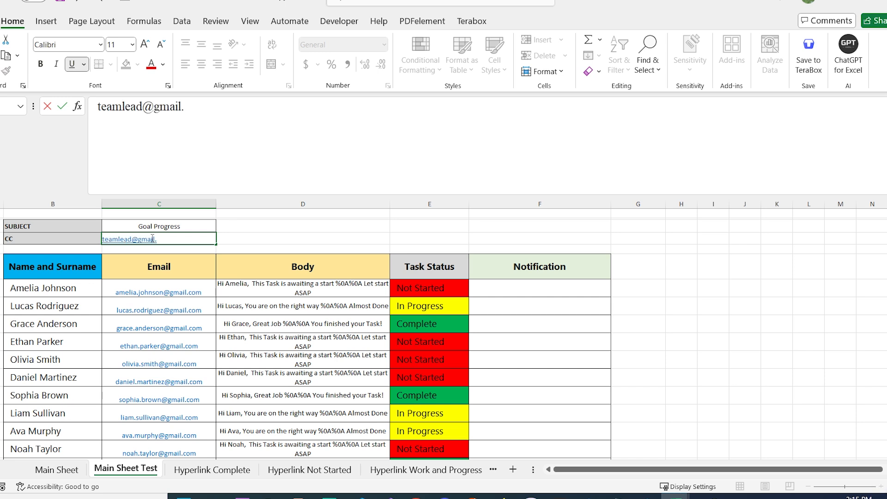
click(284, 220)
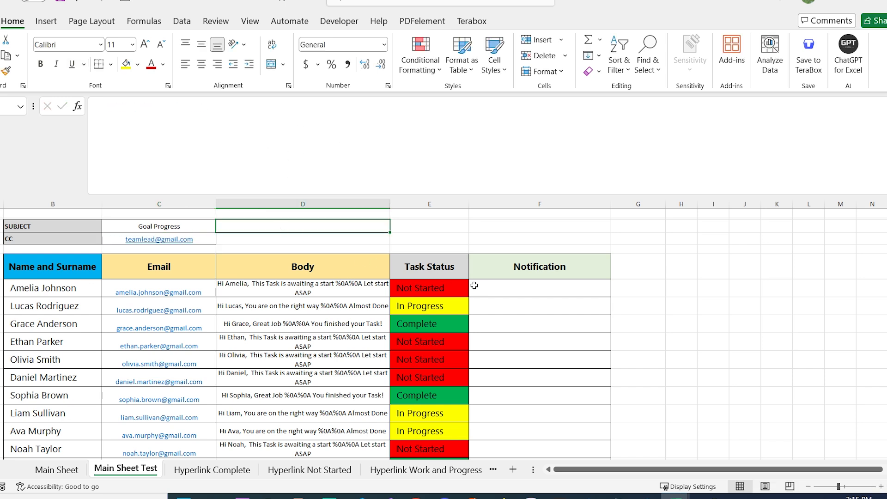
click(488, 287)
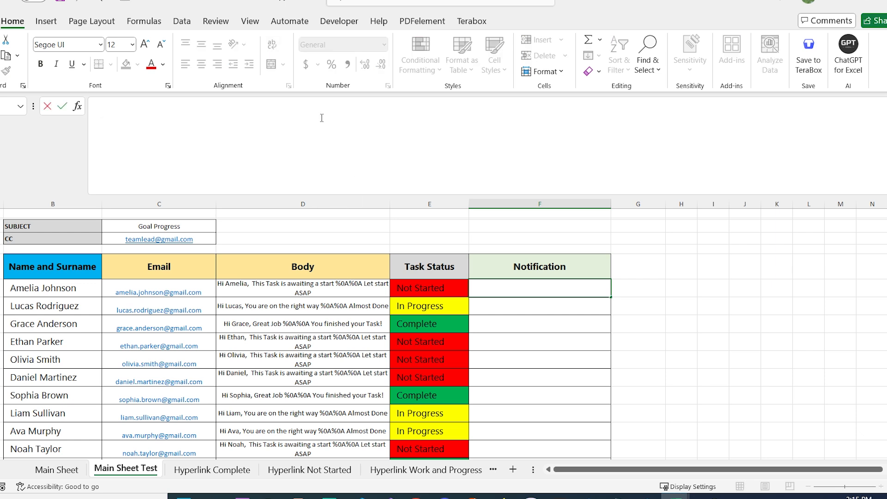
In F7, begin =IF(E7="Complete",HYPERLINK("mailto:" & for the first person's notification
text(=I)
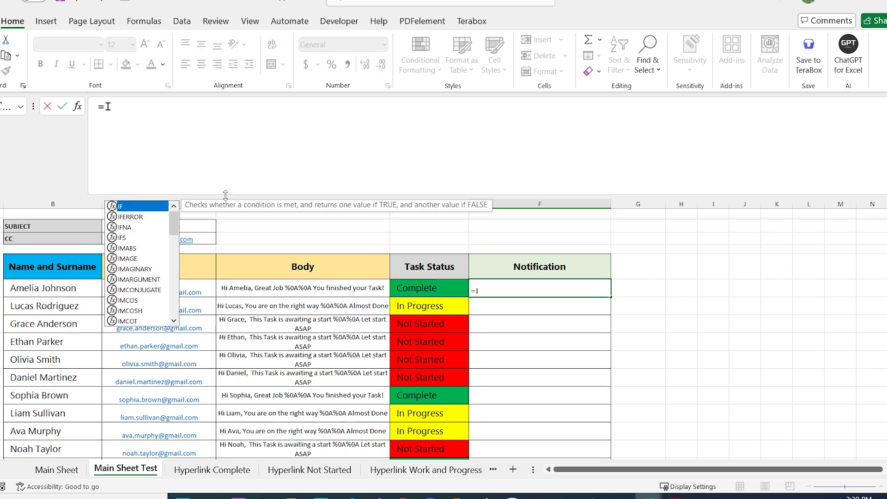
text(F()
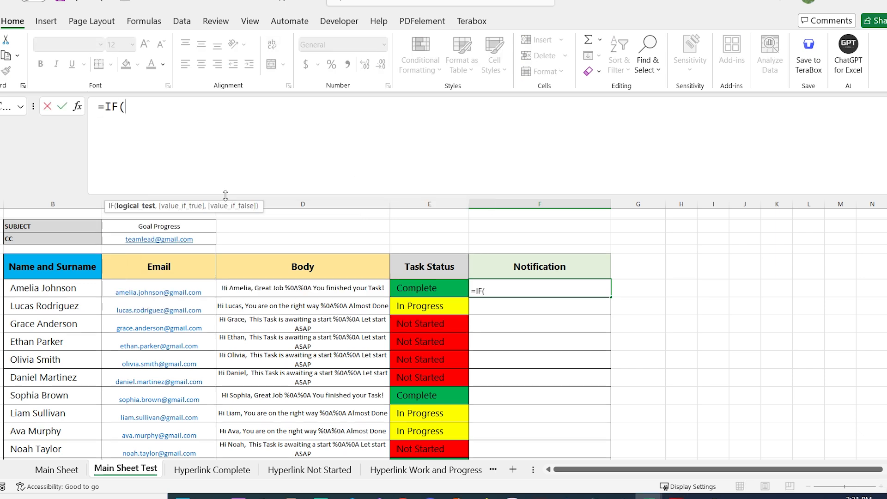
click(449, 294)
text(=)
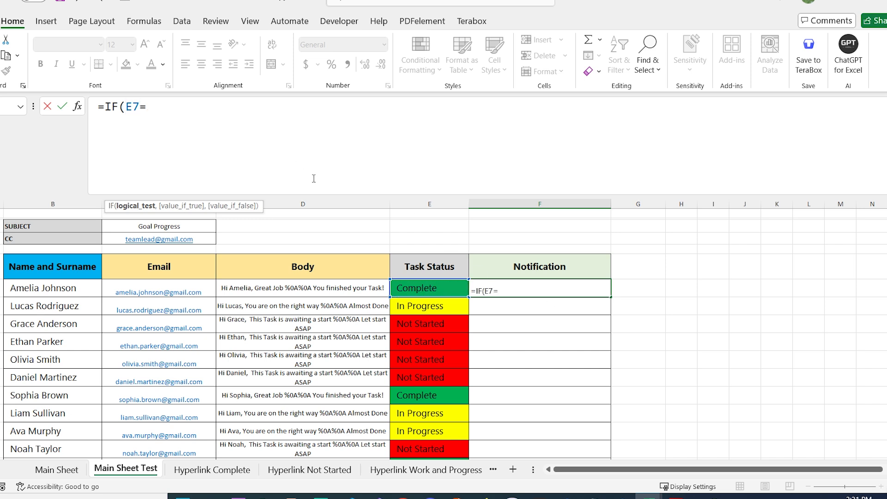
text("Comple)
text(te)
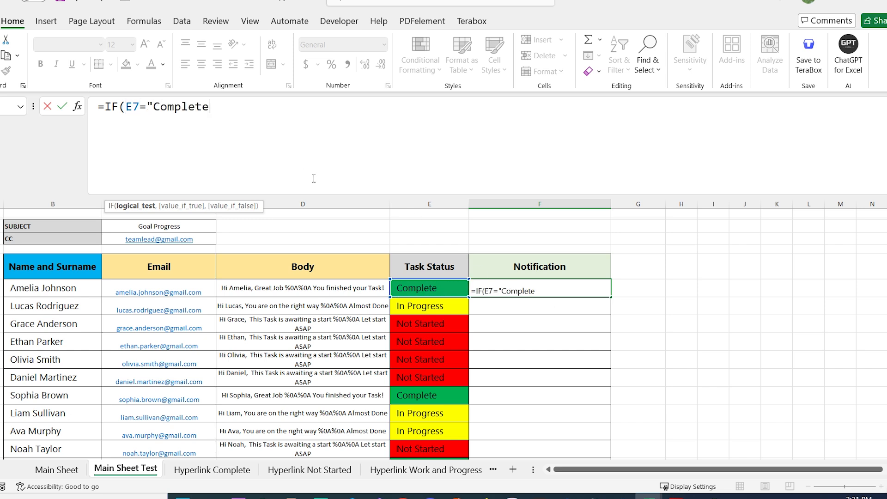
text(",)
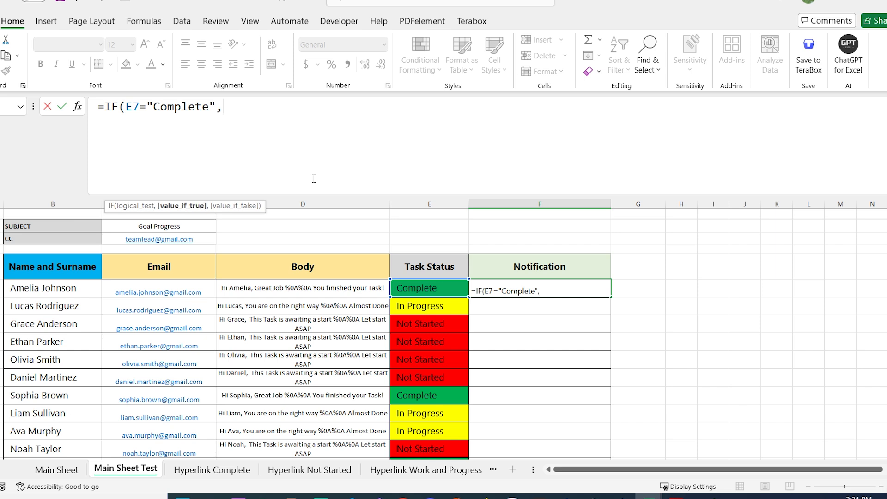
text(H)
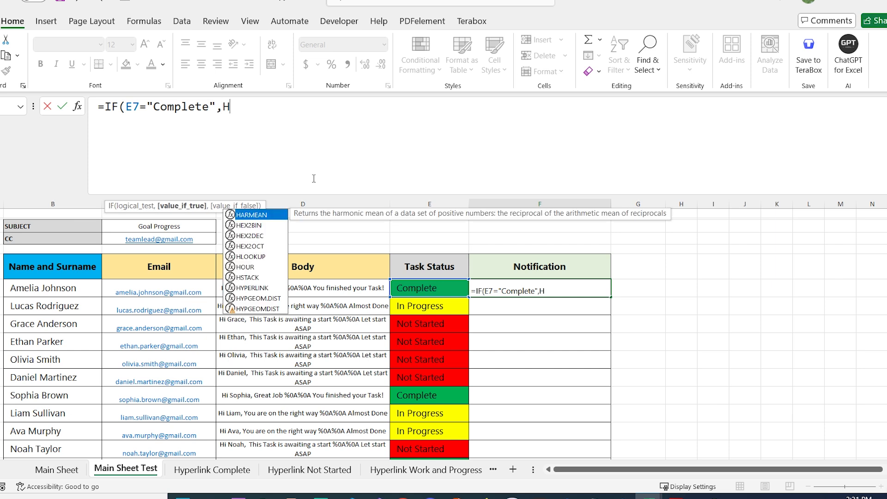
text(Y)
key(Tab)
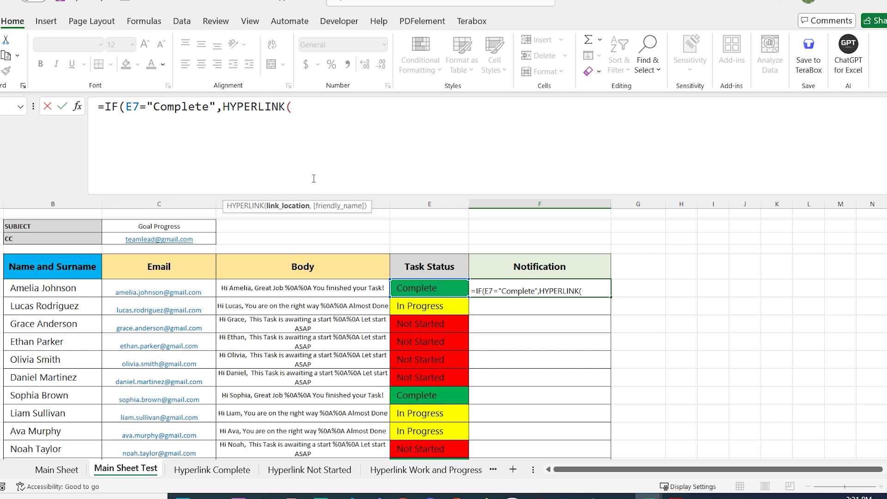
text("mailto:" &)
Add the row's email C7 and the absolute subject reference $C$3 to F7's mailto link
click(210, 286)
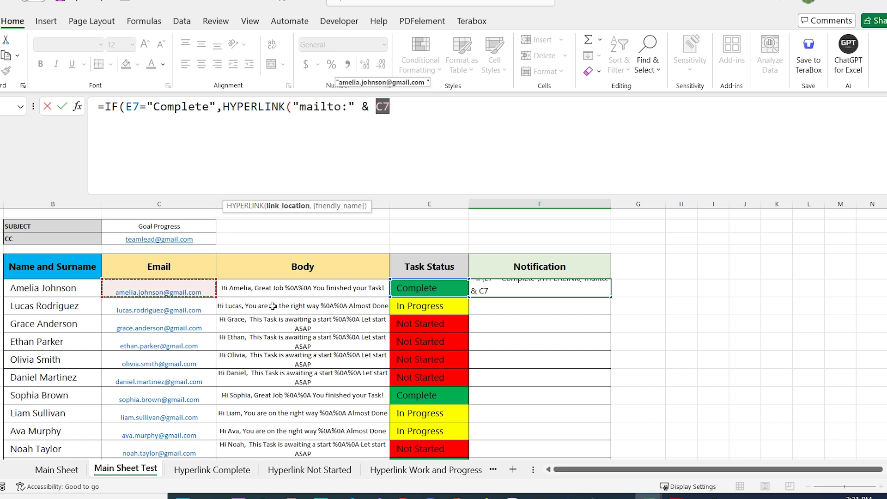
click(542, 132)
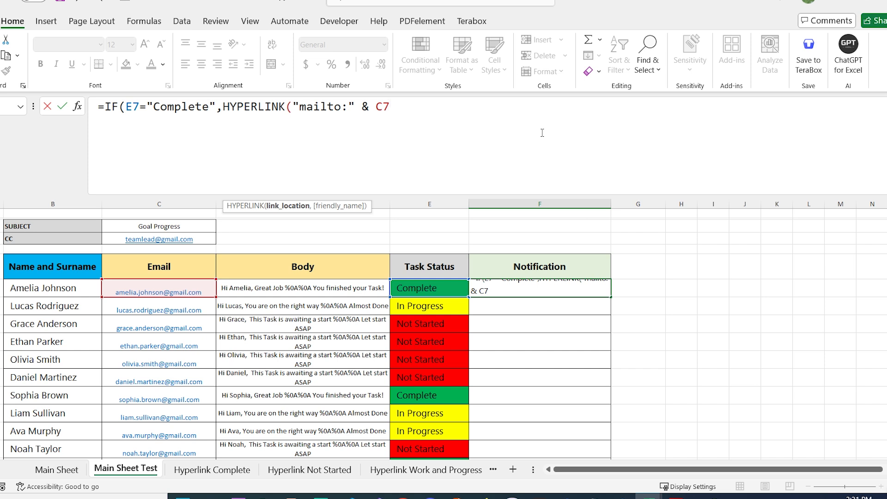
text(& "?subjec)
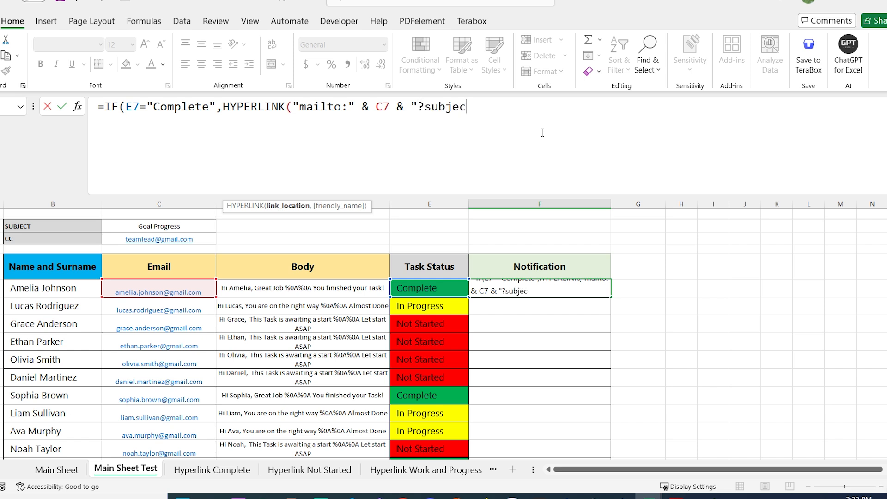
text(t=" &)
click(194, 226)
key(F4)
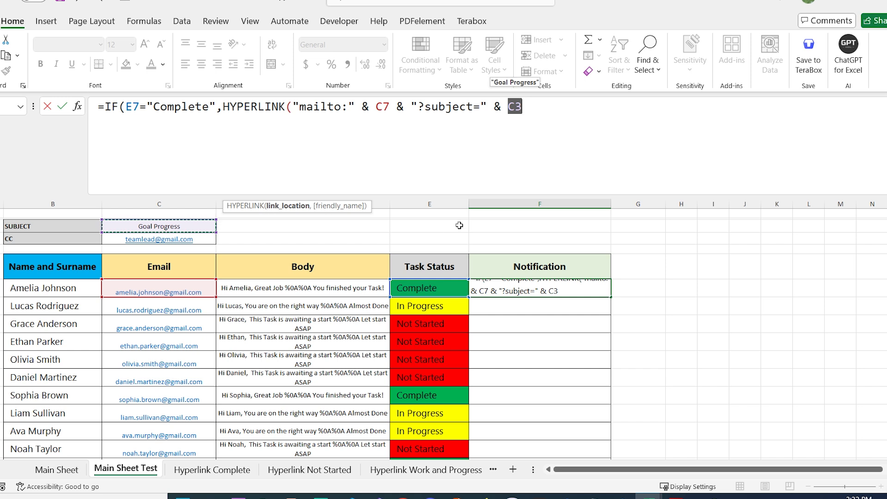
click(555, 106)
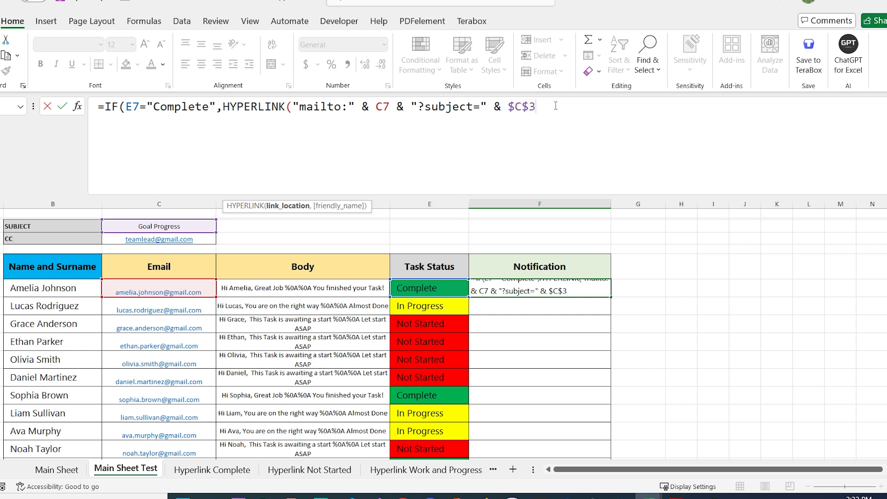
text(&)
Append CC $C$4, body D7, label 'Send Task Completed' and a blank fallback to the formula
text(&)
text(cc=" &)
click(206, 241)
key(F4)
text(&)
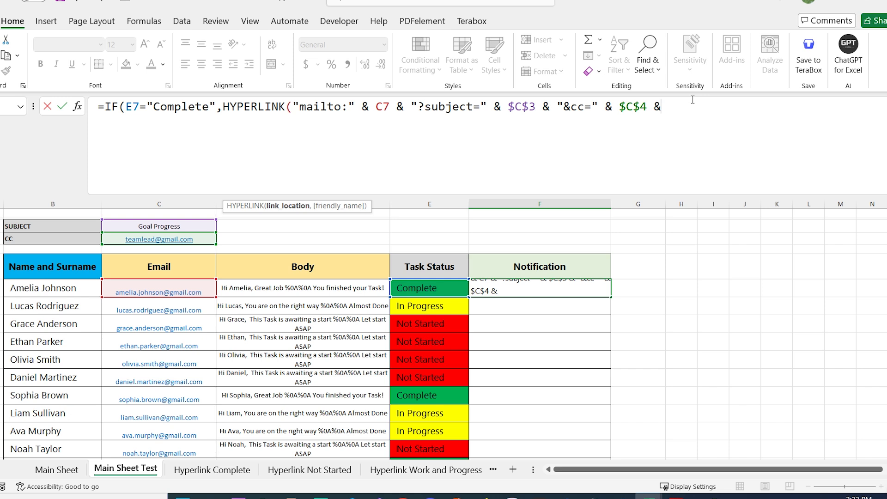
text( "&body=" &)
click(323, 289)
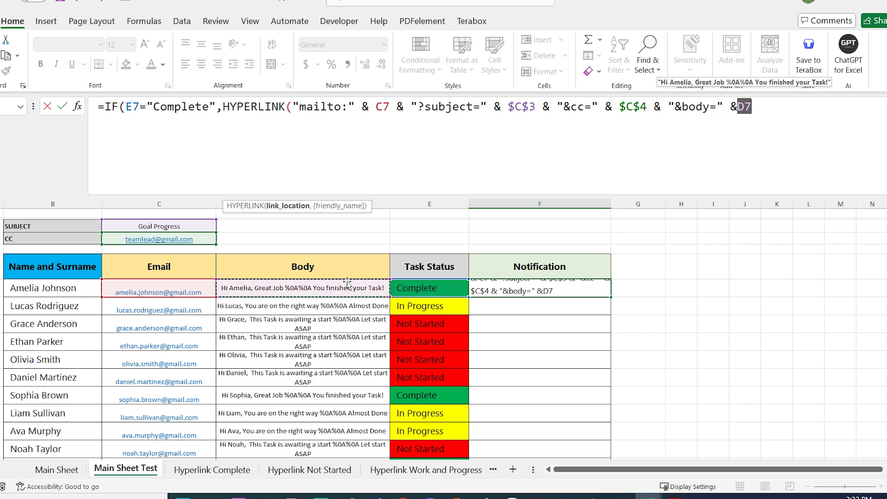
text(,)
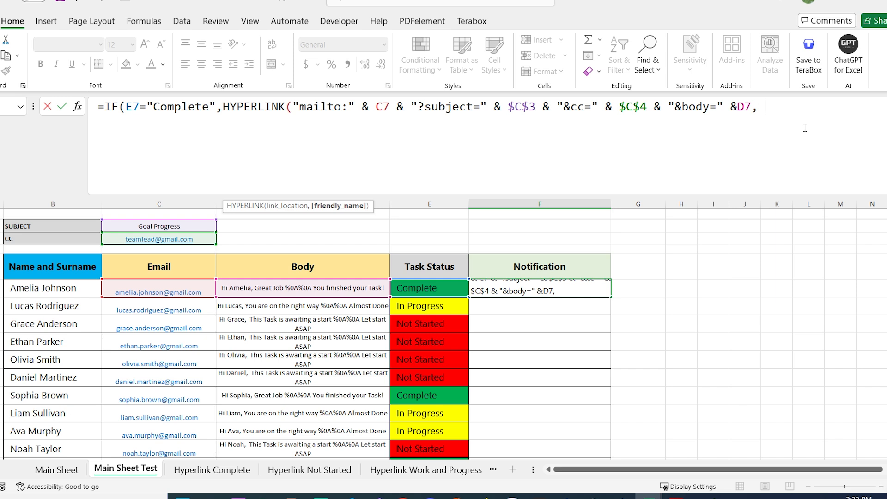
text( "Send Task Completed"),)
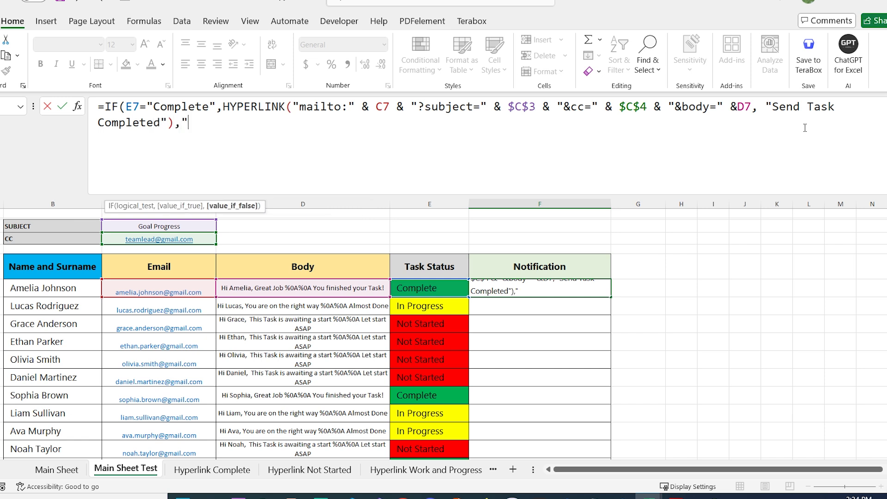
text(""))
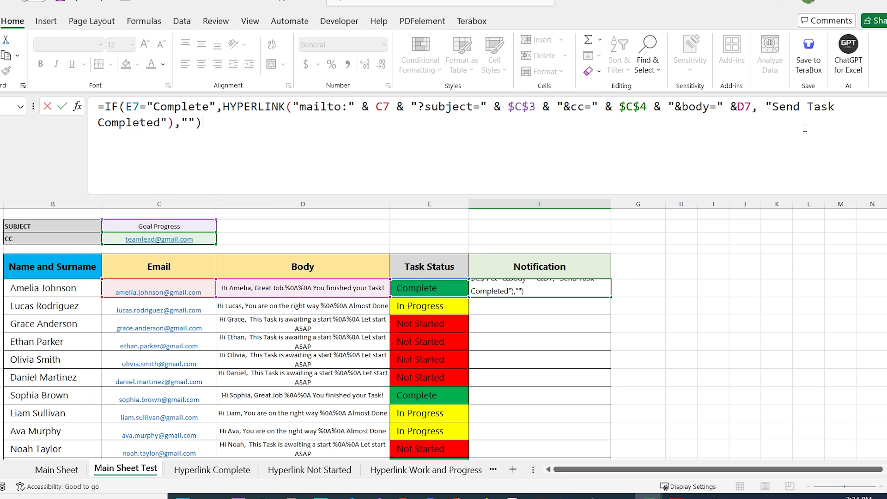
key(Return)
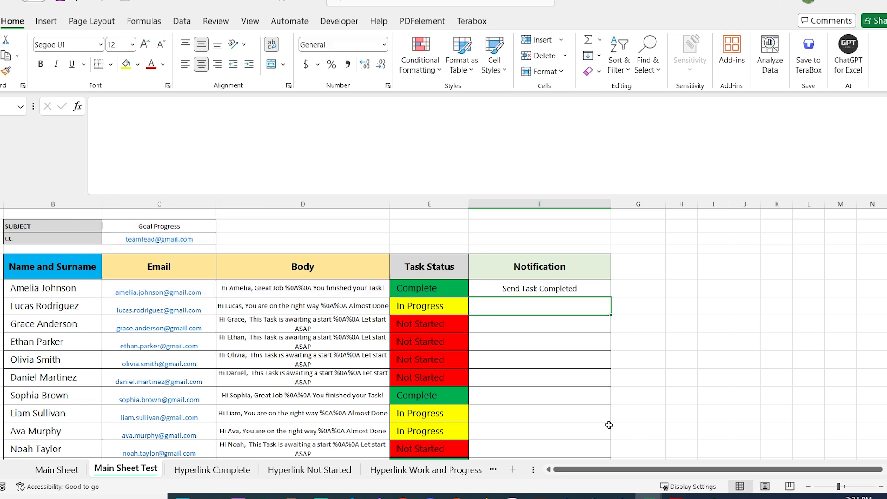
Open the Goal Progress Outlook draft from F7's Send Task Completed link, then minimize it
click(528, 291)
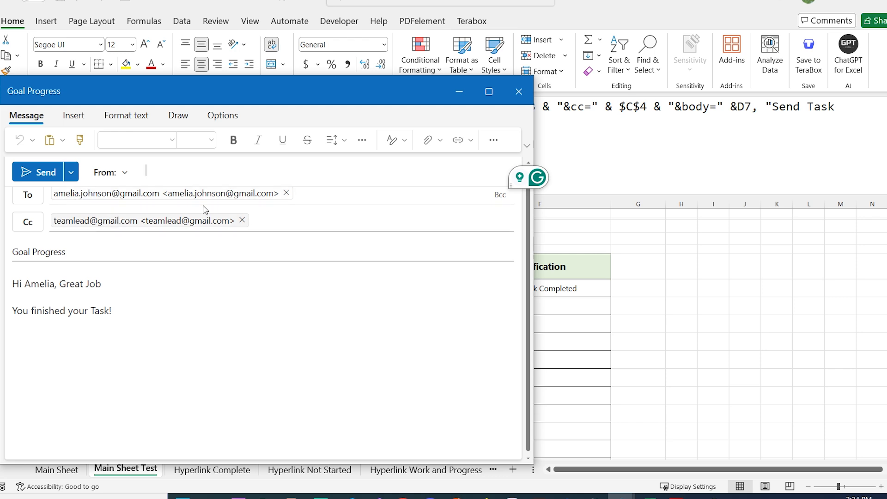
click(458, 92)
Duplicate F7's IF block as an In Progress branch labelled 'Send Task in Progress'
click(103, 107)
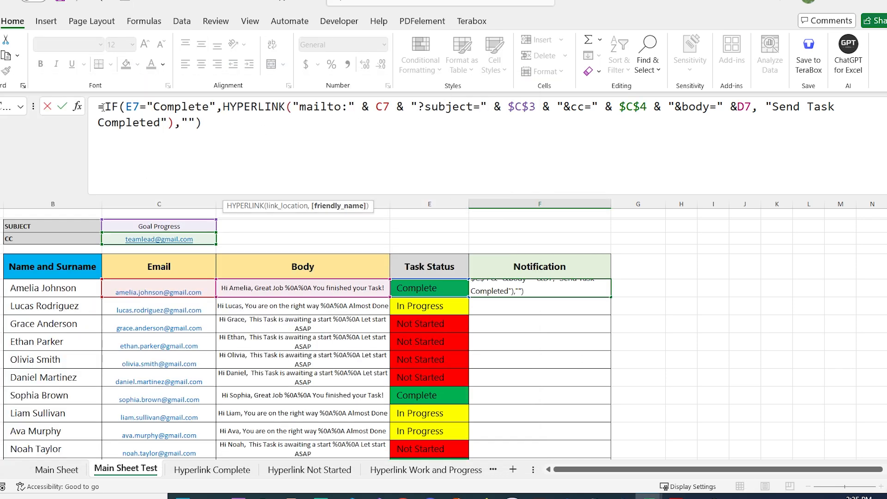
drag(105, 107, 178, 130)
key(ctrl+c)
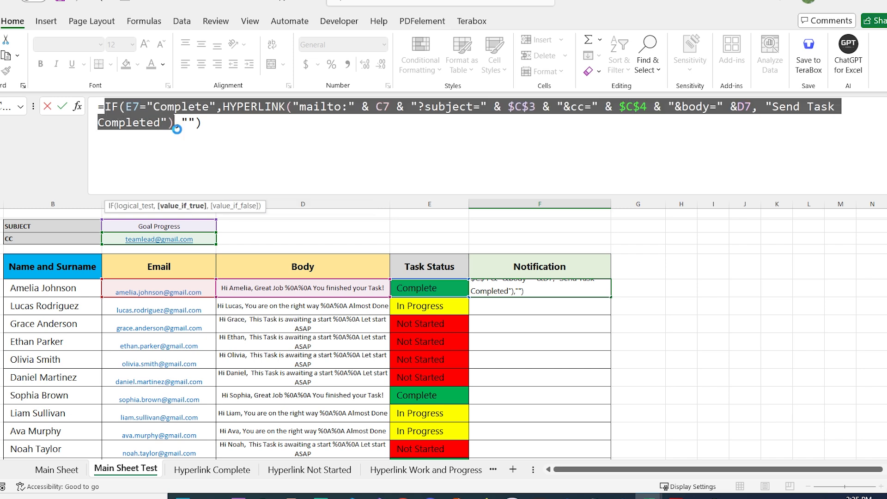
click(180, 123)
key(ctrl+v)
double_click(250, 119)
key(BackSpace)
text(In Progress)
click(234, 147)
key(BackSpace)
key(BackSpace)
key(BackSpace)
key(BackSpace)
key(BackSpace)
key(BackSpace)
key(BackSpace)
key(BackSpace)
key(BackSpace)
text(Task in Progress)
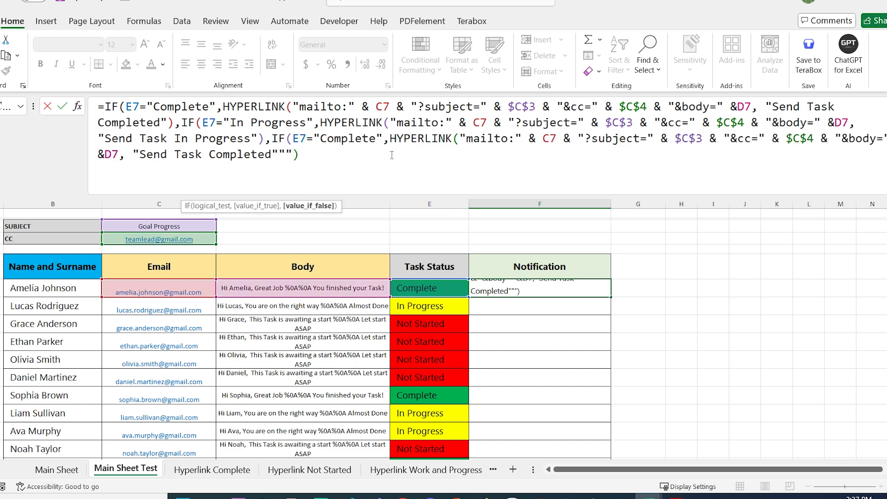
Add a Not Started branch labelled 'Send Task Not Started' and close the formula's brackets
click(376, 138)
key(BackSpace)
key(BackSpace)
key(BackSpace)
key(BackSpace)
key(BackSpace)
key(BackSpace)
key(BackSpace)
key(BackSpace)
text(Not Started)
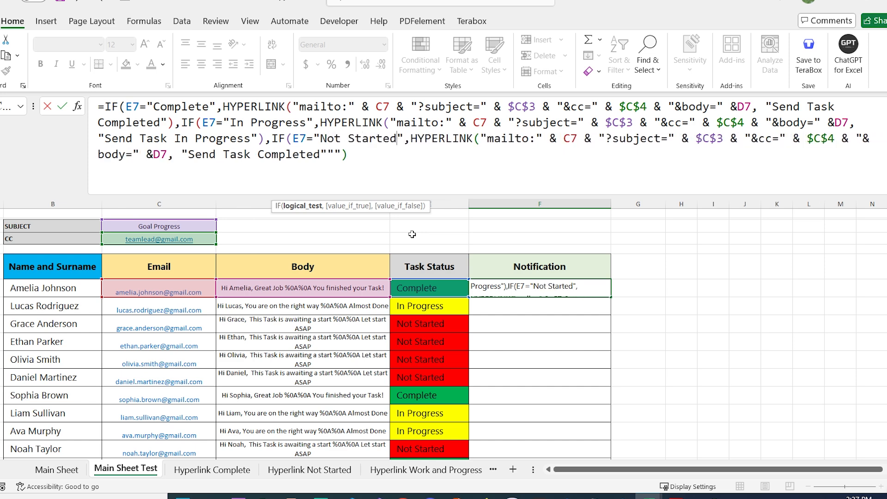
click(323, 154)
key(BackSpace)
key(BackSpace)
key(BackSpace)
key(BackSpace)
key(BackSpace)
key(BackSpace)
key(BackSpace)
key(BackSpace)
key(BackSpace)
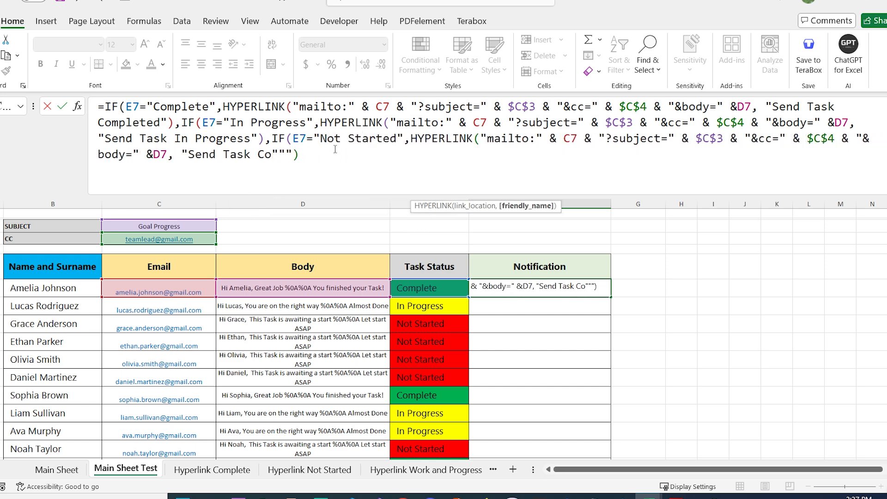
text(Not Started)
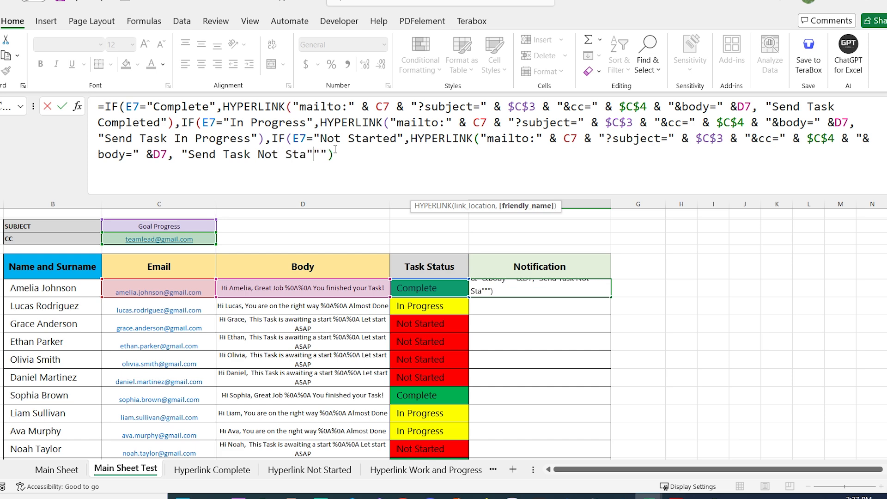
key(Right)
text())
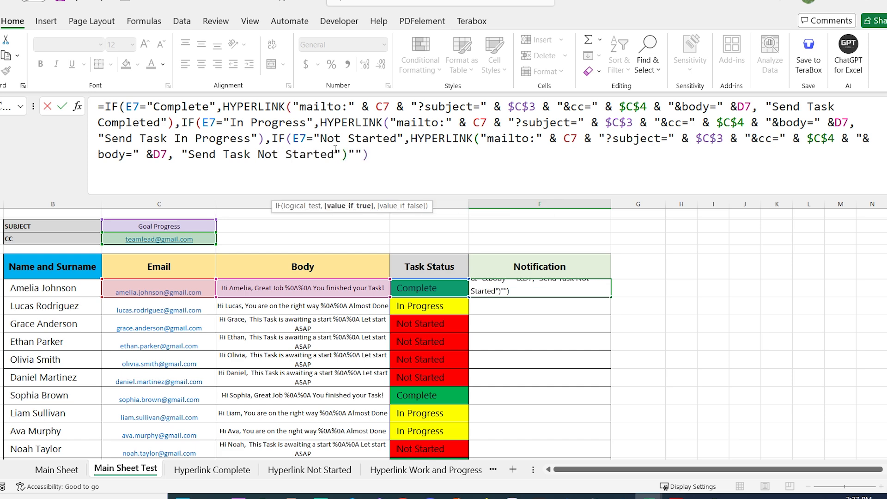
text(,)
key(End)
text())
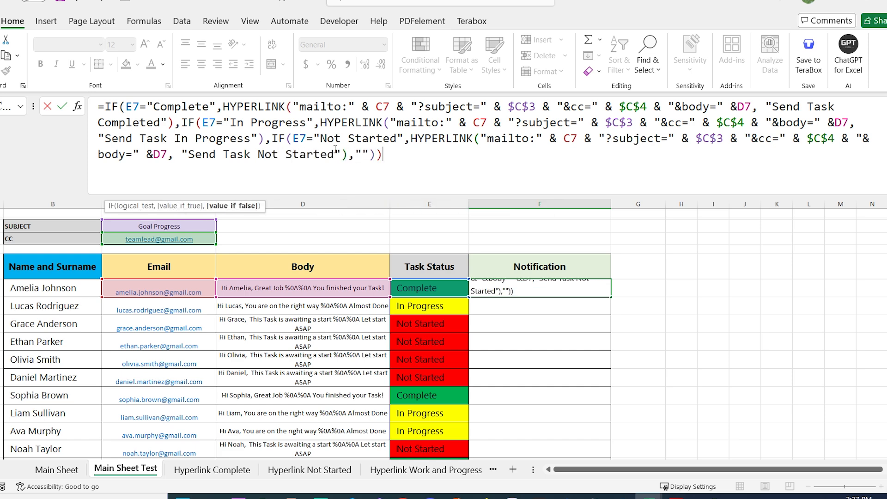
text())
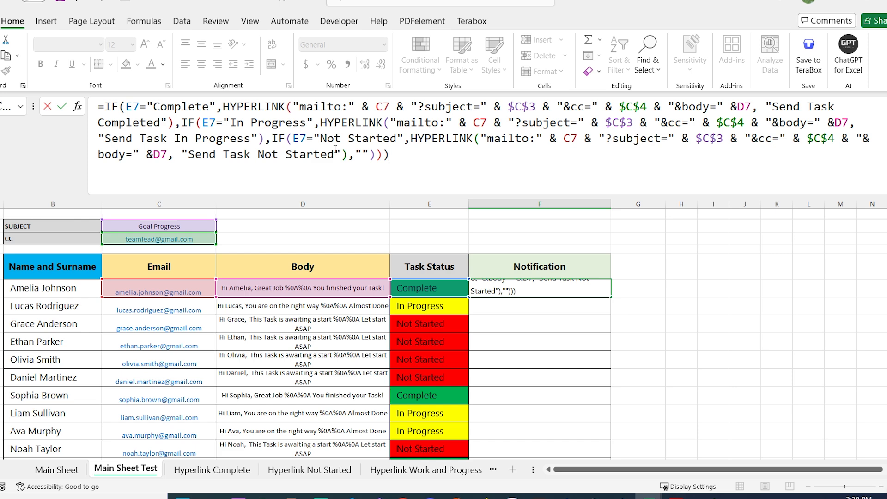
key(Return)
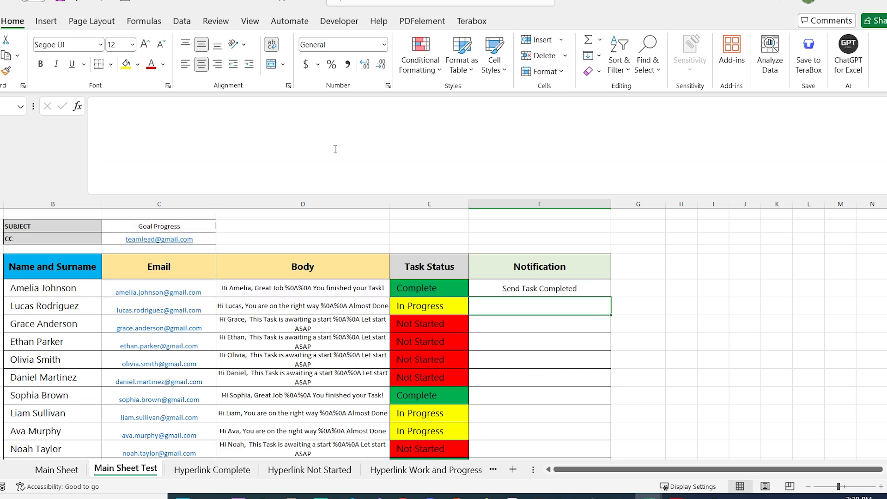
Test F7's Complete link, then set E7 to In Progress and check its matching Outlook draft
mouse_move(590, 289)
click(598, 289)
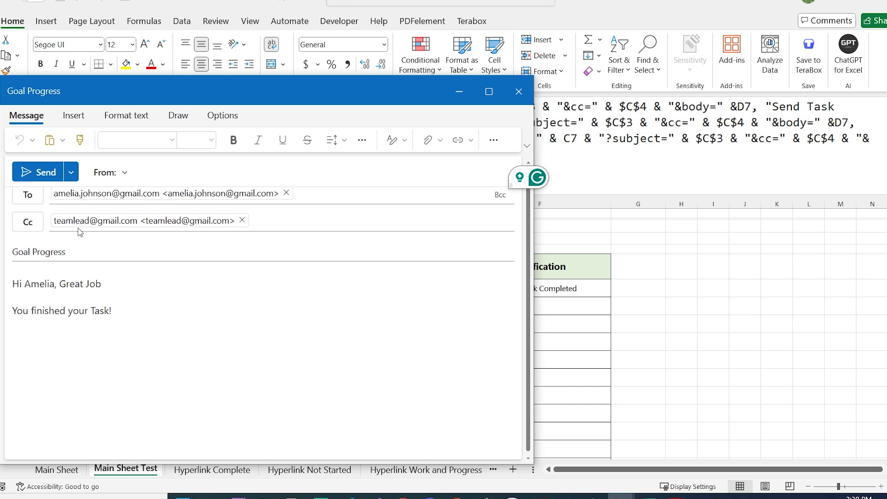
click(518, 91)
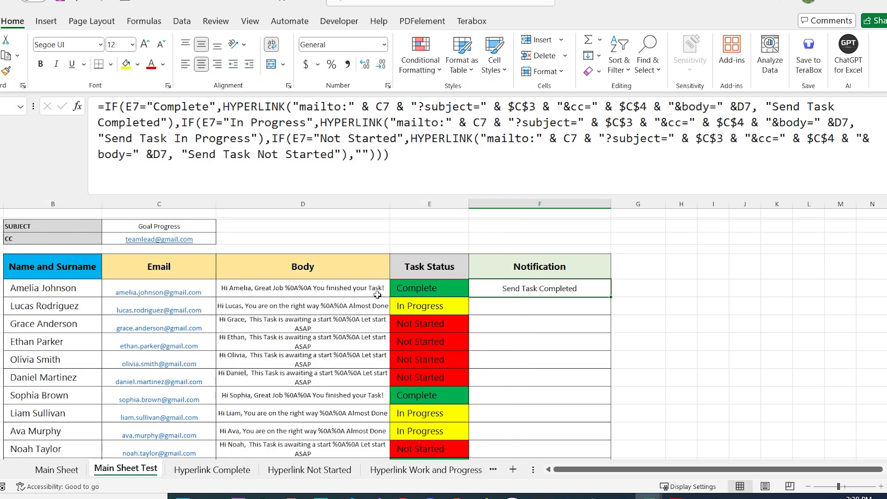
click(419, 294)
click(474, 290)
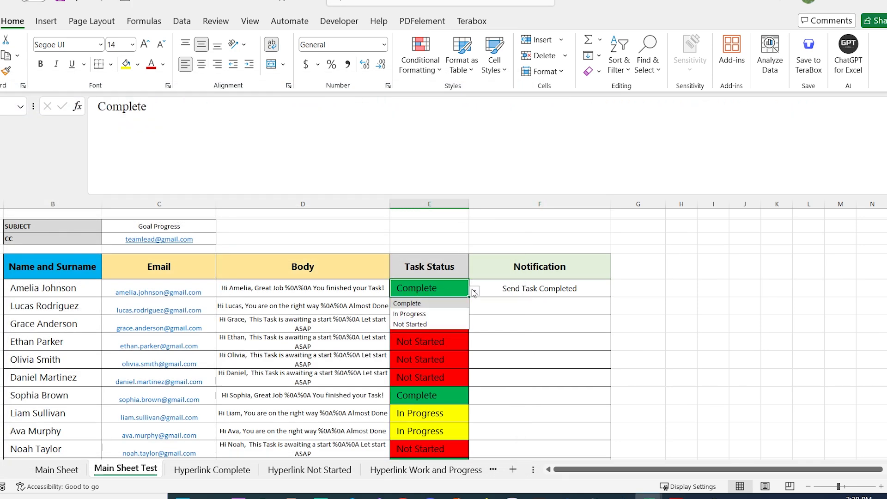
click(433, 315)
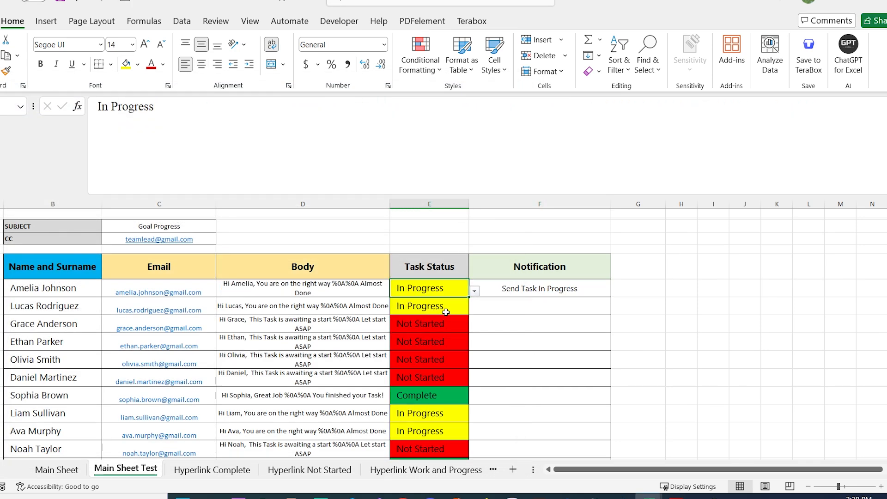
click(557, 295)
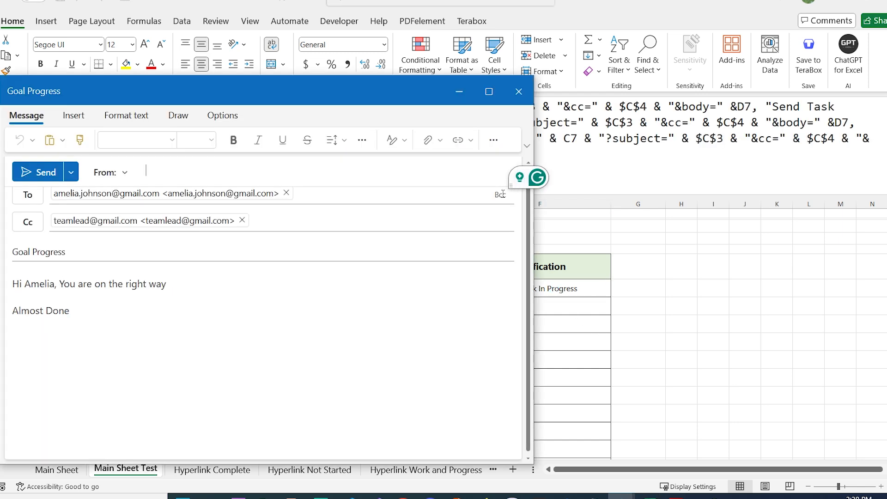
click(518, 91)
Set E7 to Not Started and confirm F7's link opens the matching Outlook draft
click(458, 290)
click(474, 291)
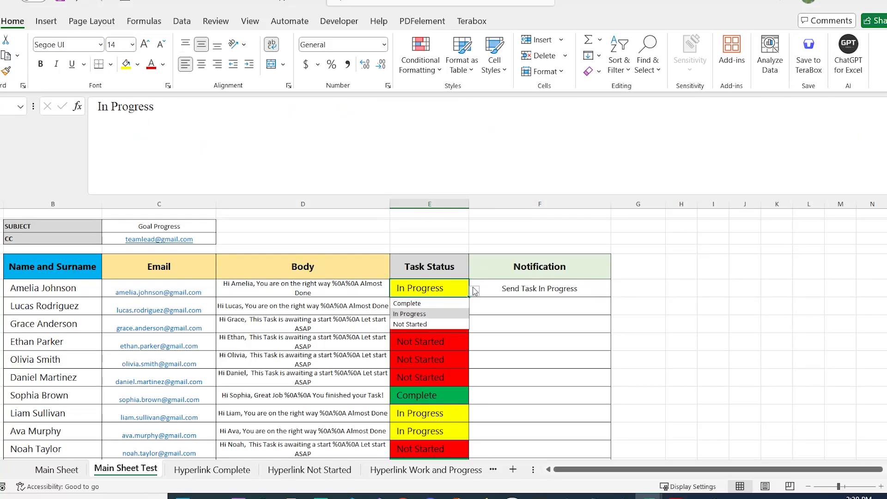
click(416, 324)
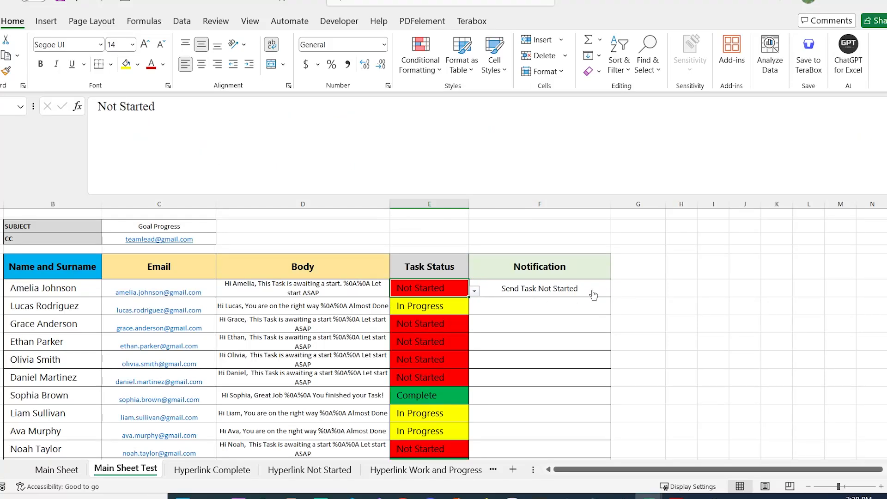
click(593, 293)
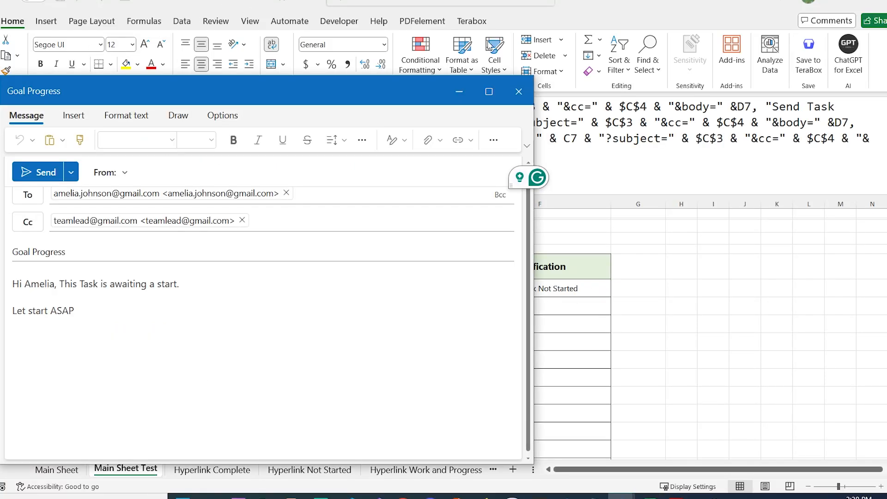
click(518, 91)
click(633, 323)
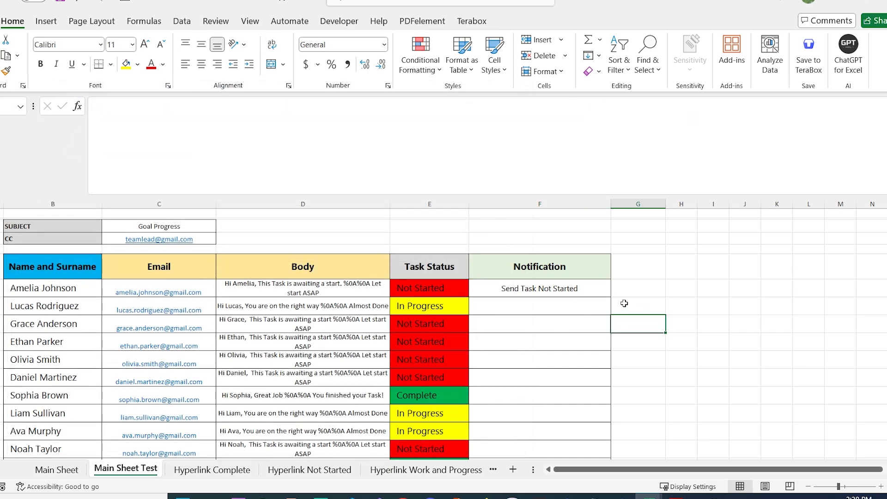
click(607, 295)
Show the Main Sheet Test task table and open the Developer tab
drag(612, 297, 608, 404)
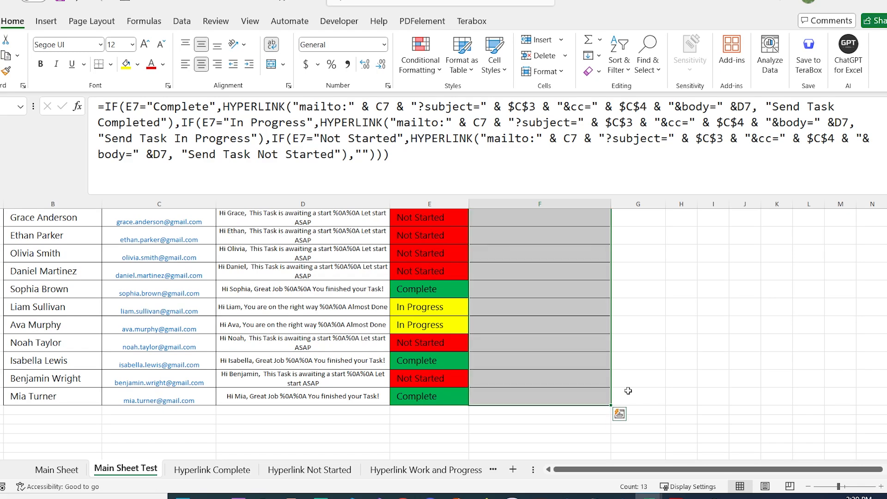
scroll(637, 364, up, 2)
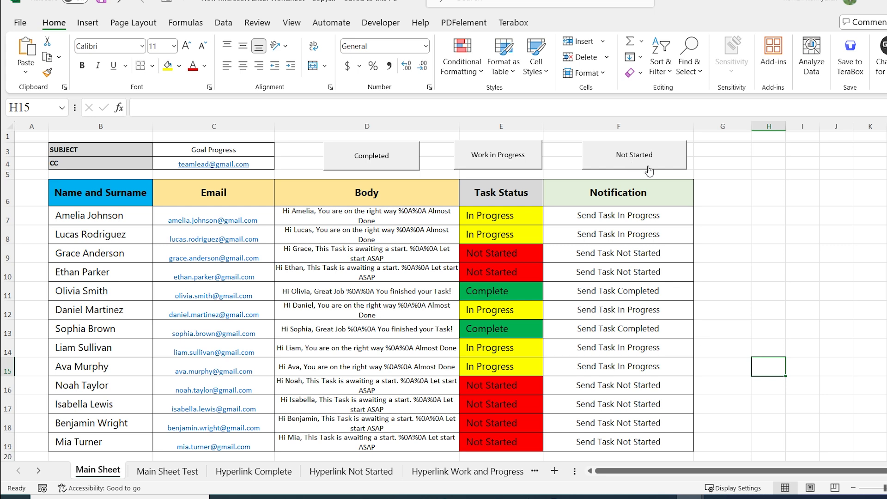
click(163, 472)
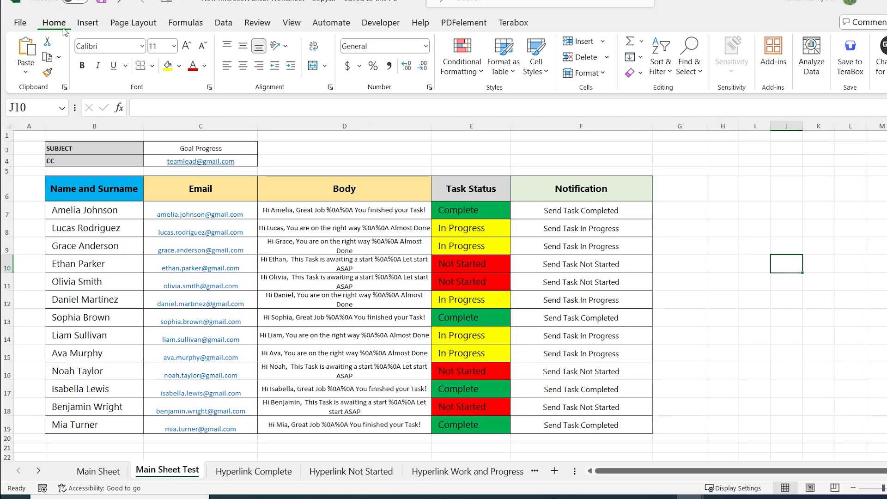
click(378, 21)
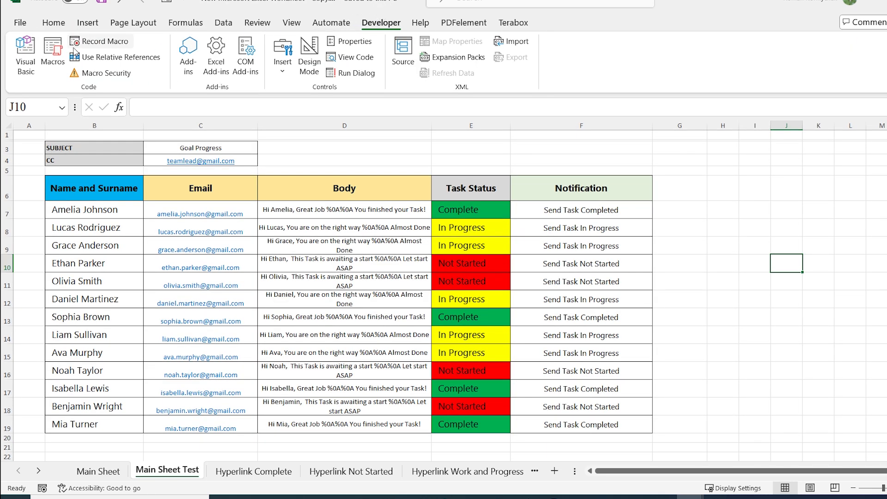
Insert a new module in the VBA editor and paste the SimulateHyperlinkClick macro
click(37, 52)
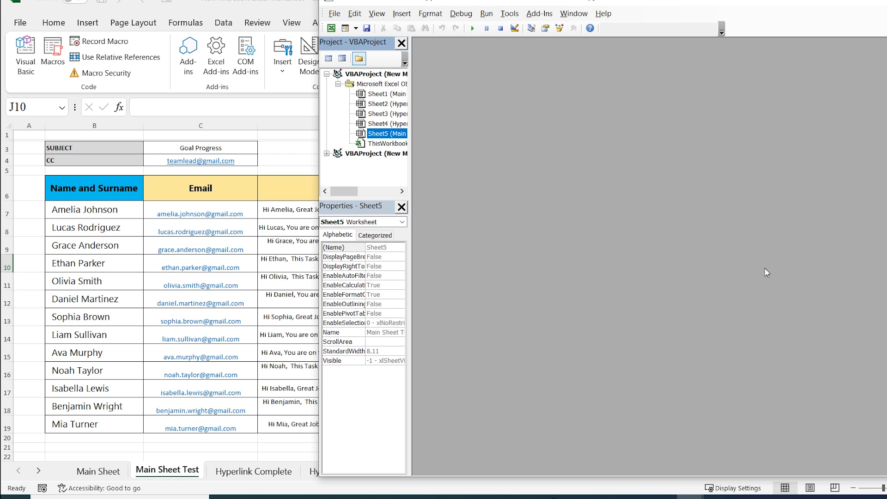
click(408, 18)
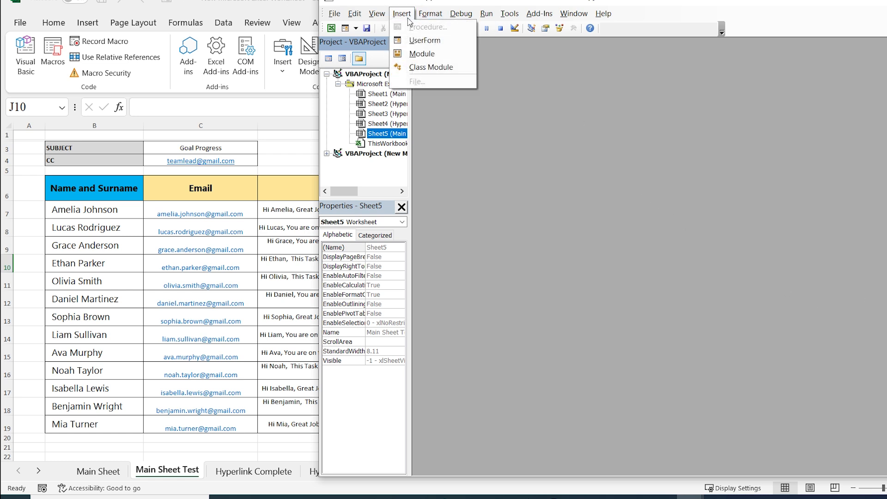
click(428, 54)
key(ctrl+v)
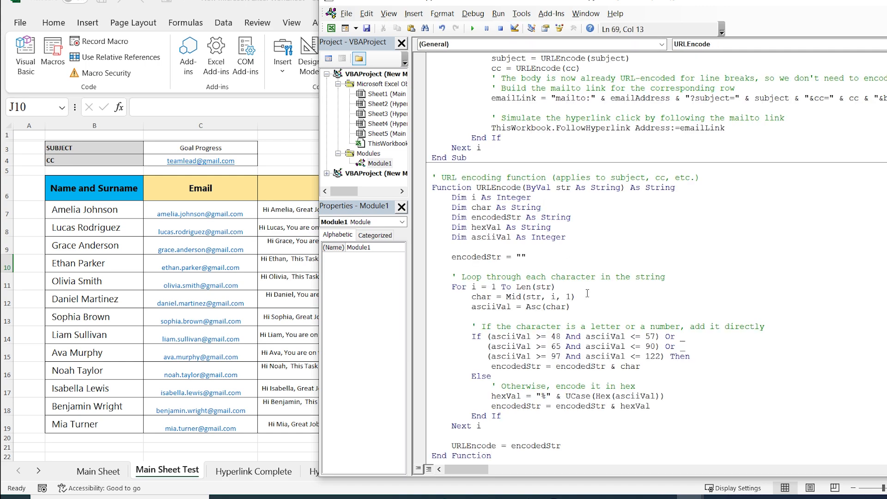
Change the macro's sheet name to 'Main Sheet Test' and check its E, C, C3 and C4 references
scroll(586, 293, up, 9)
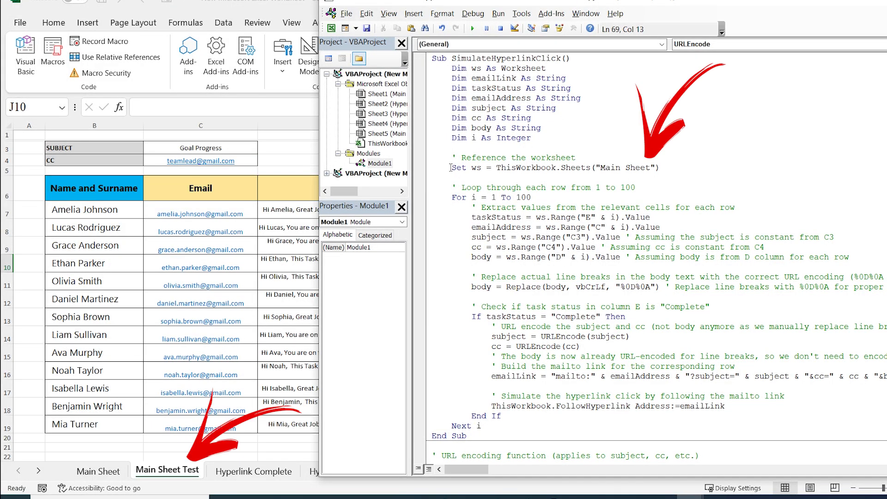
drag(450, 167, 661, 168)
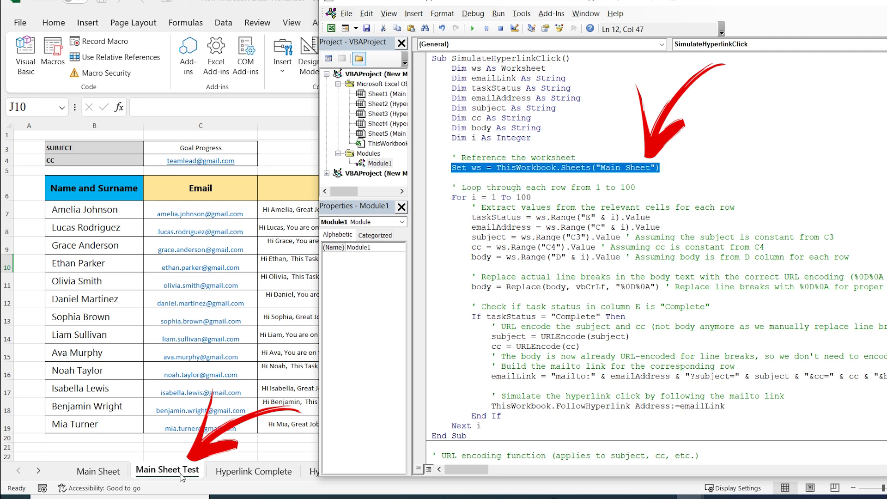
click(648, 168)
text(Test)
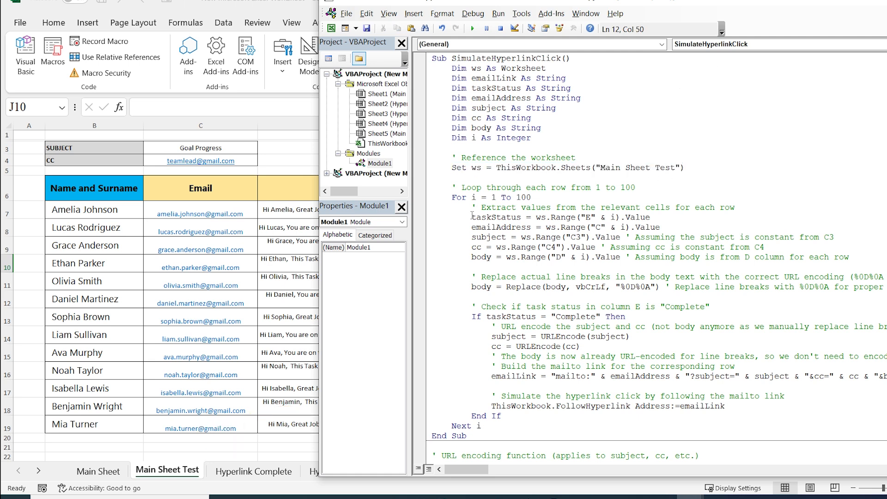
double_click(588, 216)
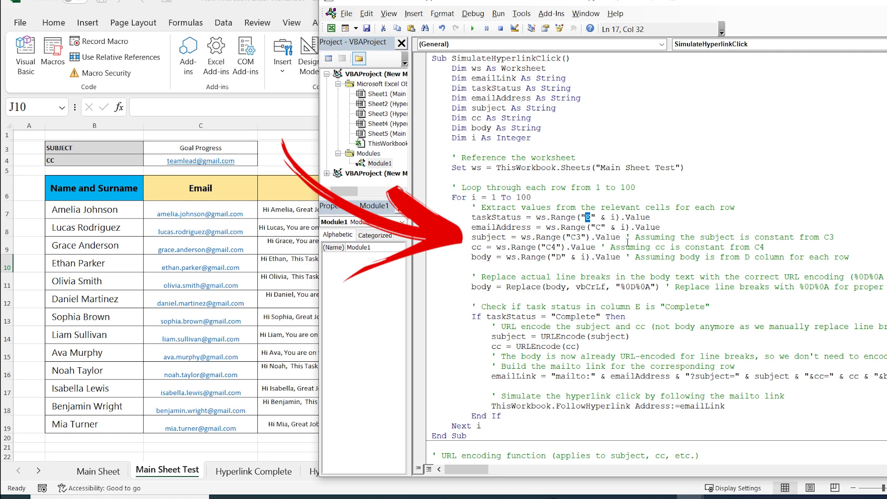
double_click(597, 227)
click(575, 239)
mouse_move(558, 246)
mouse_down()
mouse_move(539, 247)
mouse_move(564, 257)
mouse_move(556, 257)
mouse_up()
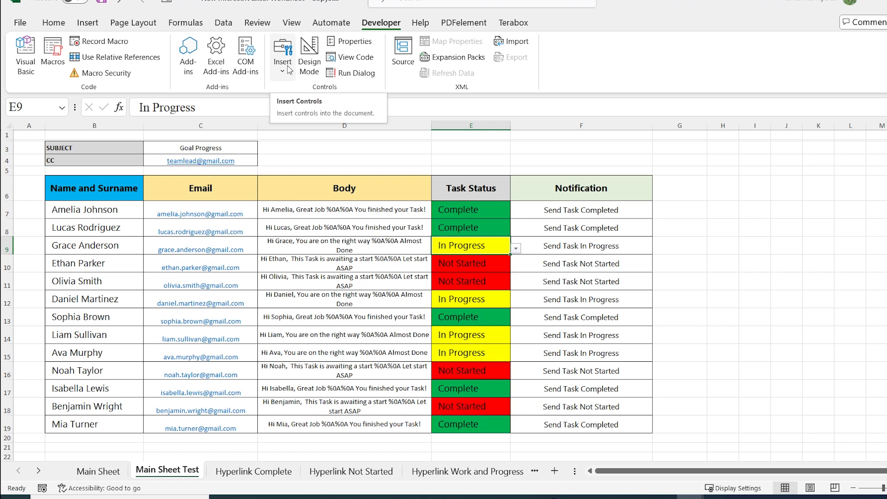
Draw a COMPLETE button over D3:D4 assigned to the SimulateHyperlinkClick macro
click(289, 69)
click(276, 106)
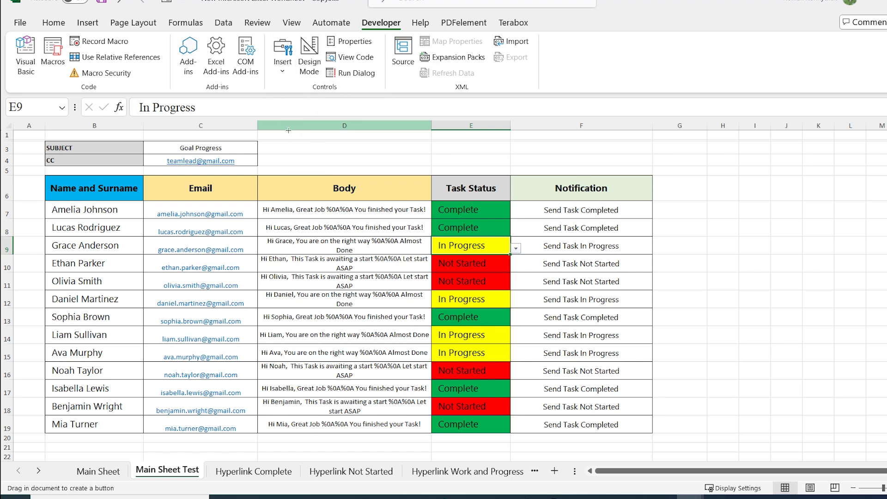
drag(304, 141, 408, 168)
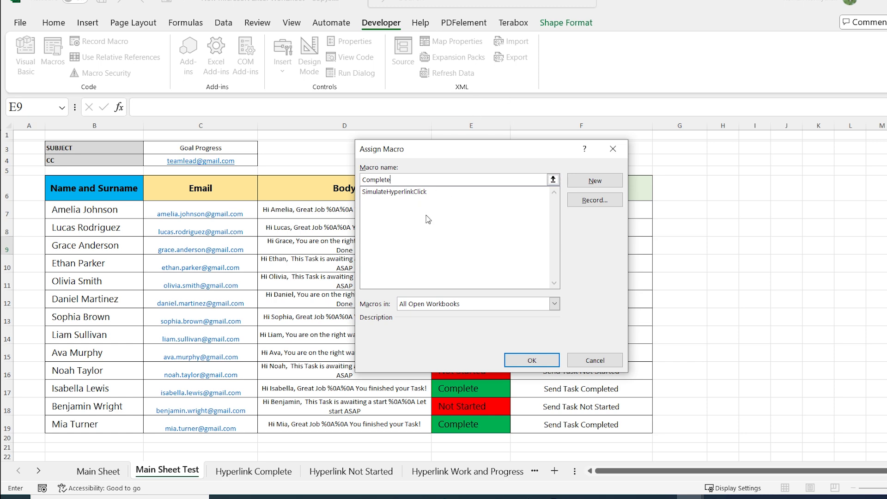
click(410, 192)
click(534, 361)
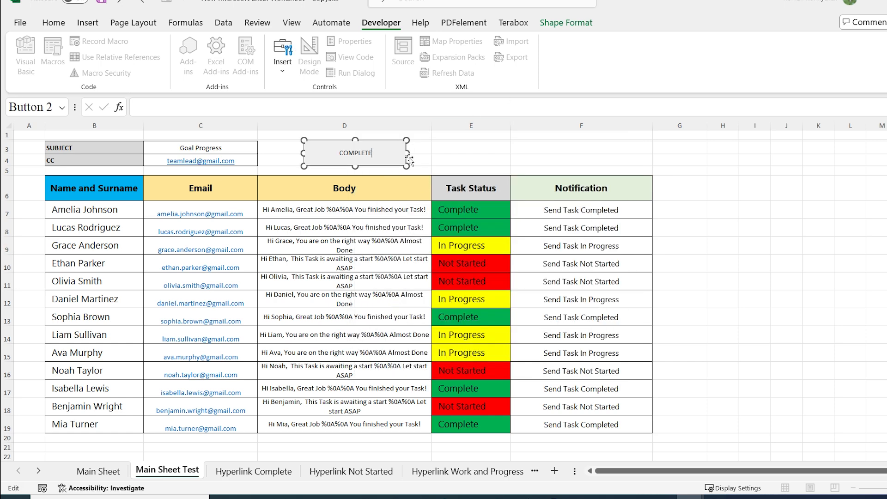
click(480, 147)
Run the COMPLETE button's mailing macro, then return to the Visual Basic editor
click(745, 278)
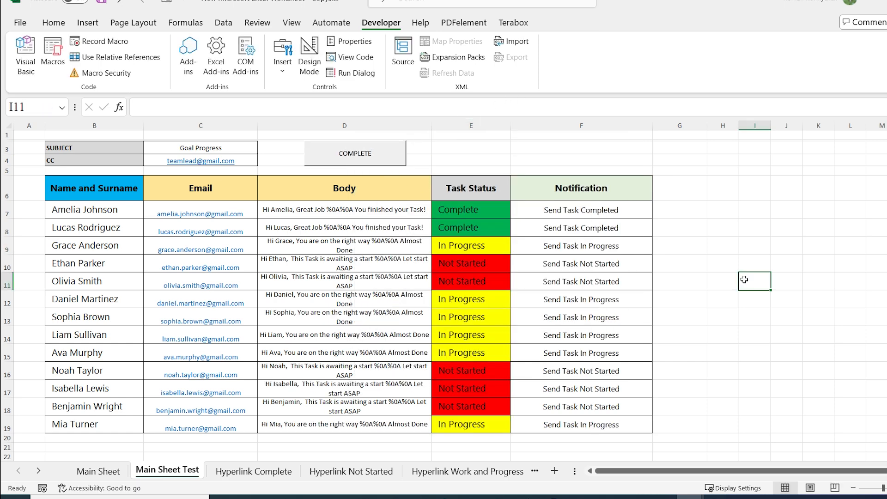
click(394, 155)
click(37, 75)
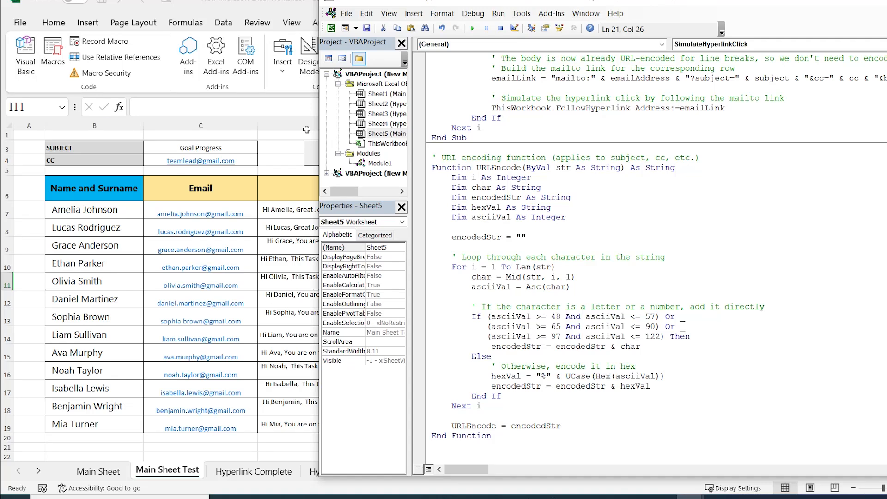
Paste the mailing macro into a new Module2 and change its status check from Complete to In Progress
click(414, 15)
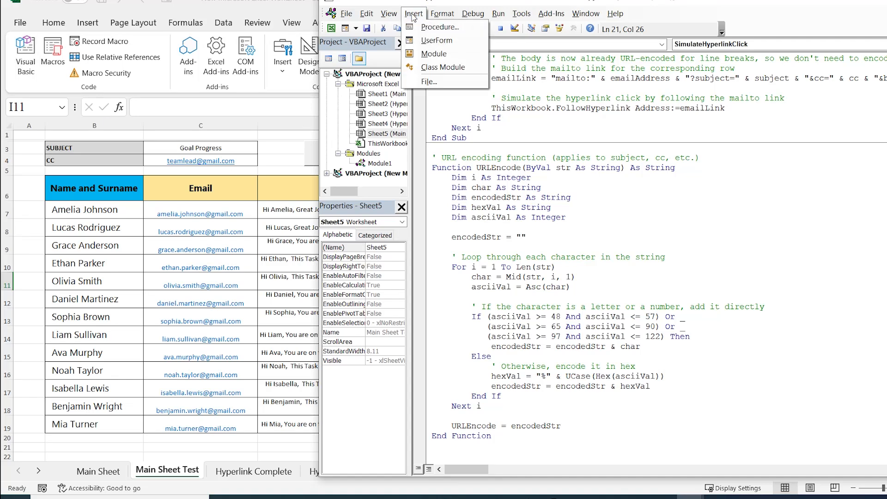
click(423, 54)
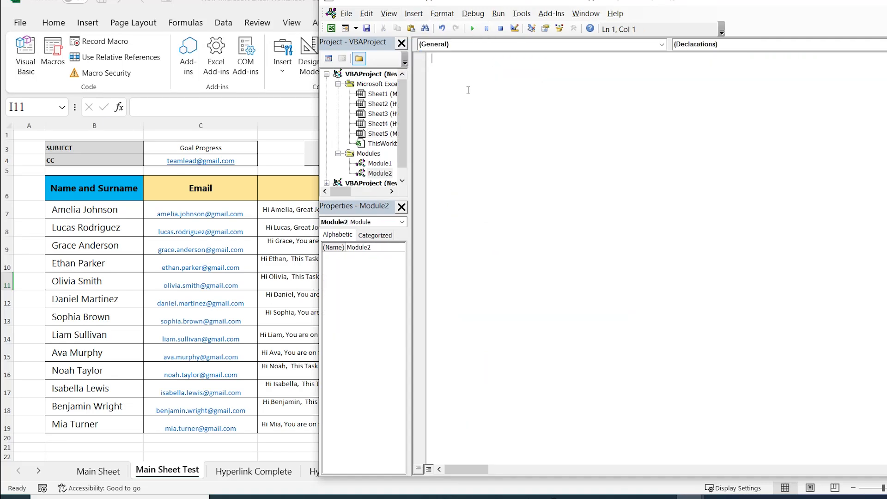
key(ctrl+v)
scroll(538, 177, up, 10)
click(676, 168)
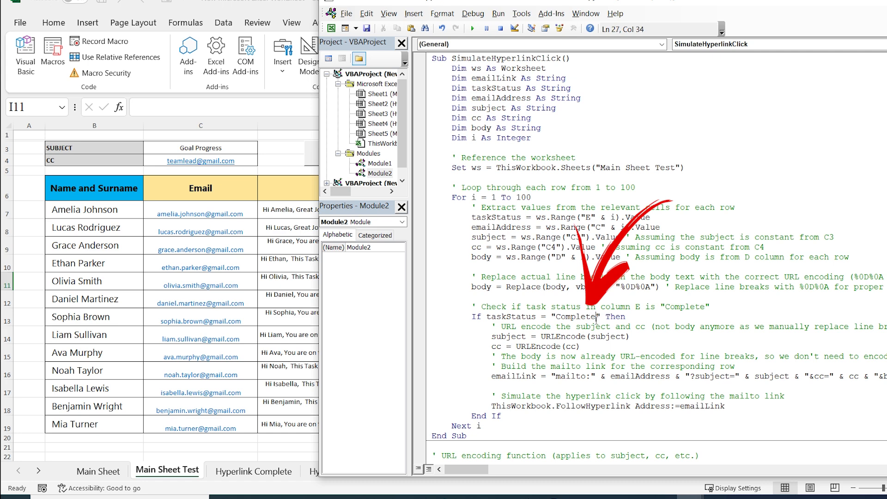
key(BackSpace)
key(BackSpace)
key(BackSpace)
key(BackSpace)
key(BackSpace)
key(BackSpace)
key(BackSpace)
key(BackSpace)
text(In Progress)
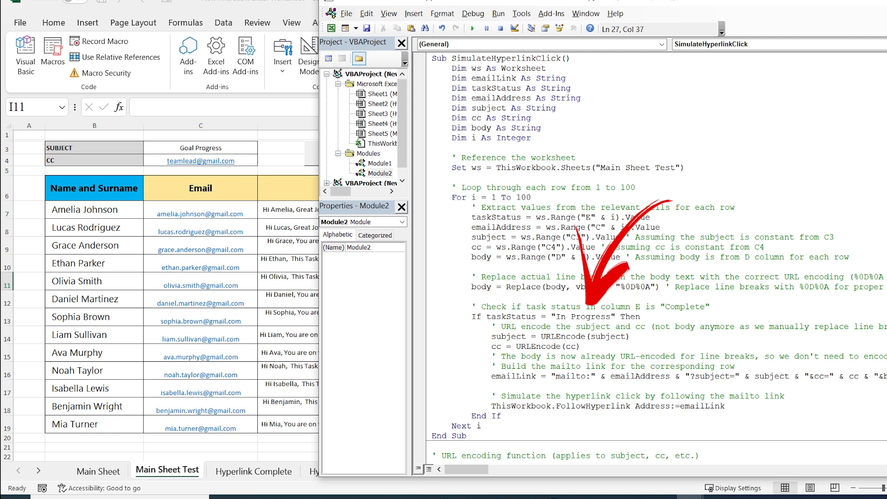
key(alt+F11)
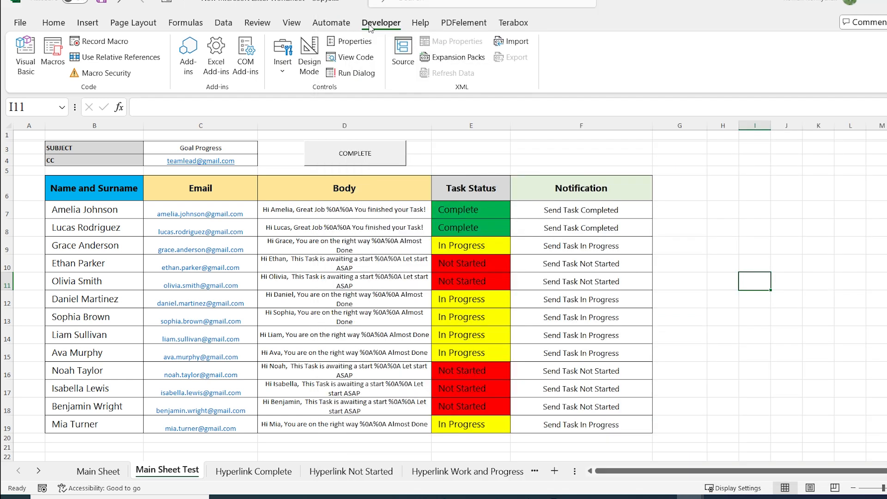
Draw an IN PROGRESS button over E3:E4 running Module2.SimulateHyperlinkClick, and test it
click(283, 68)
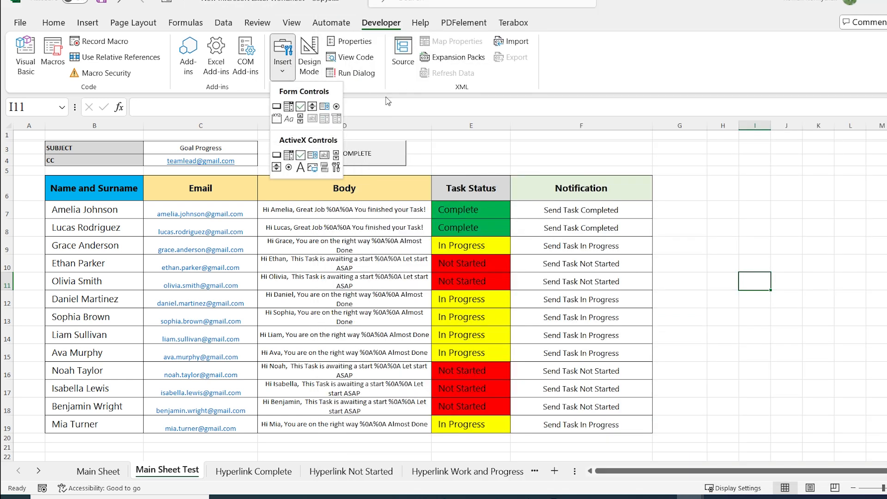
click(276, 106)
drag(431, 141, 525, 172)
click(435, 200)
click(551, 363)
click(626, 158)
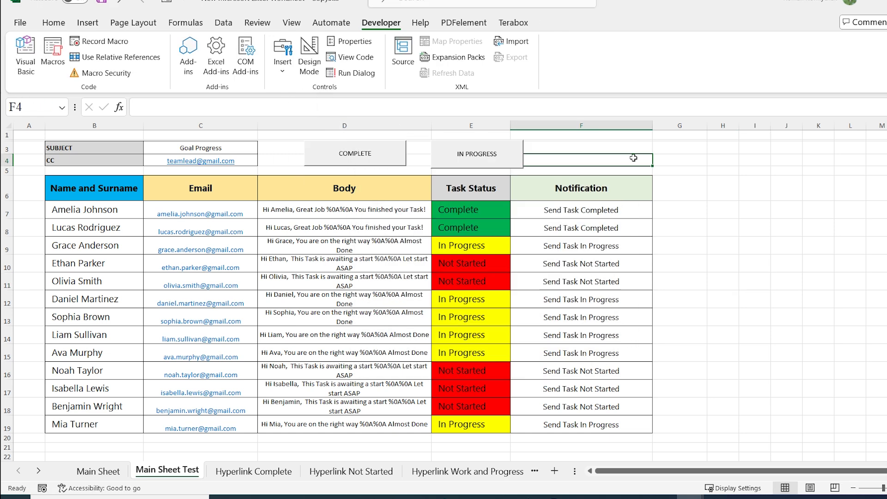
click(497, 148)
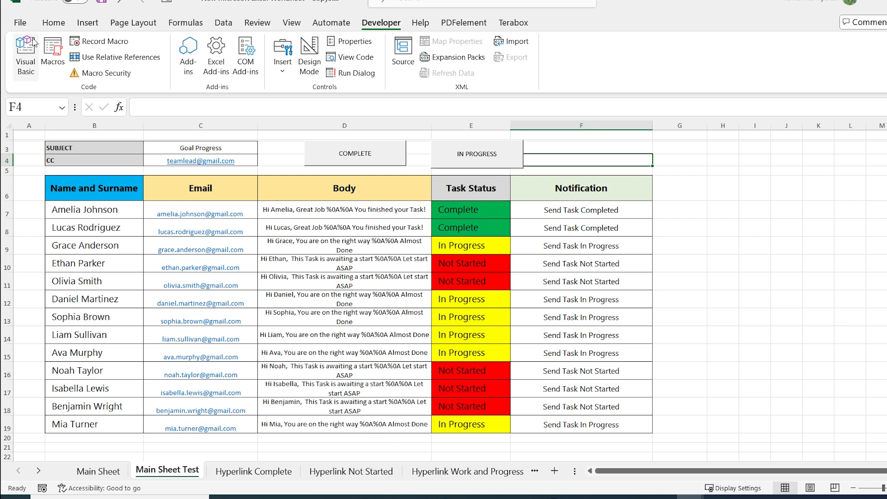
click(26, 56)
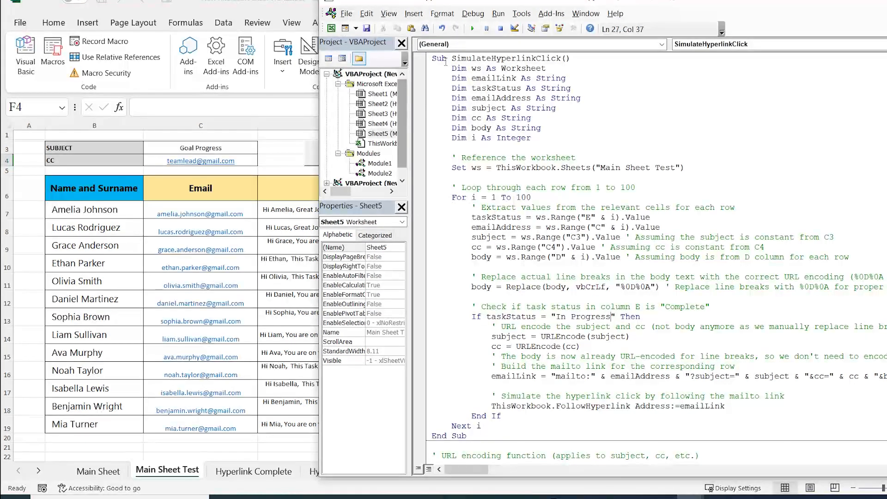
Add Module3 with the mailing macro's status check changed from Complete to Not Started
click(413, 14)
click(450, 67)
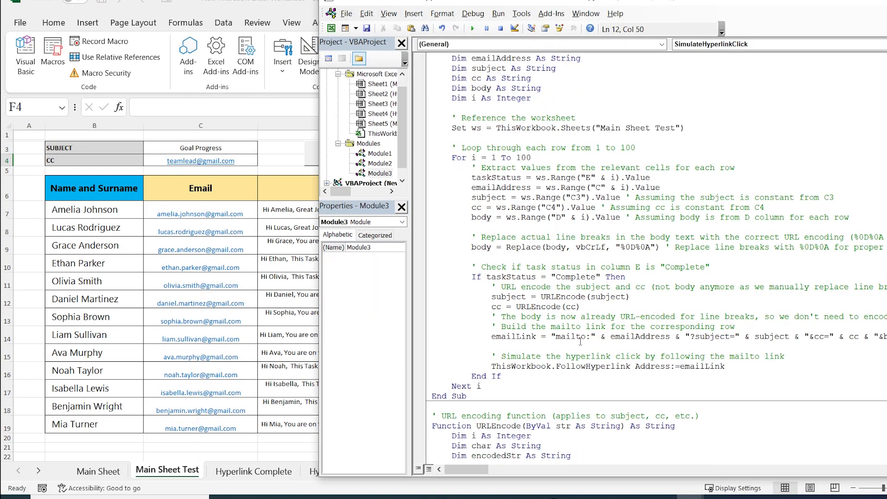
click(596, 276)
key(BackSpace)
key(BackSpace)
key(BackSpace)
key(BackSpace)
key(BackSpace)
key(BackSpace)
key(BackSpace)
key(BackSpace)
text(Not Started)
Draw a Not Started button at F3 assigned to the Module3 macro, run it, and close the drafts
click(283, 55)
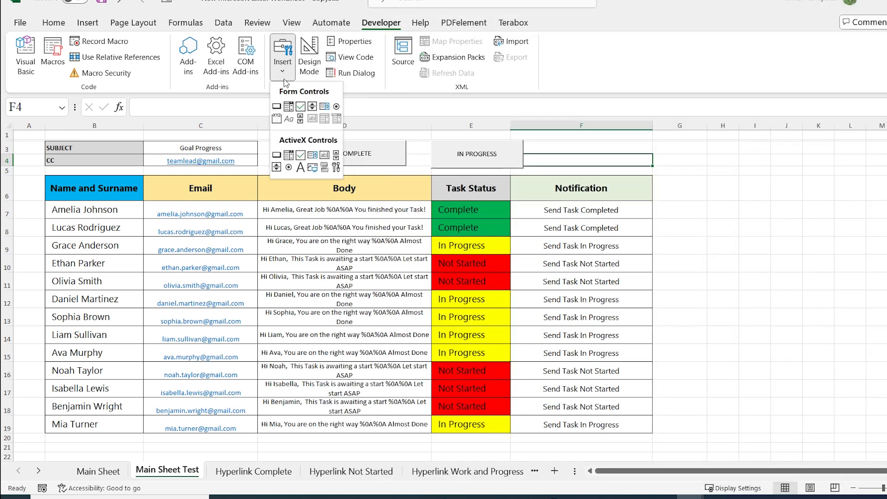
click(277, 102)
mouse_move(562, 138)
mouse_down()
mouse_move(600, 160)
mouse_move(665, 173)
mouse_move(656, 167)
mouse_up()
click(461, 206)
click(526, 355)
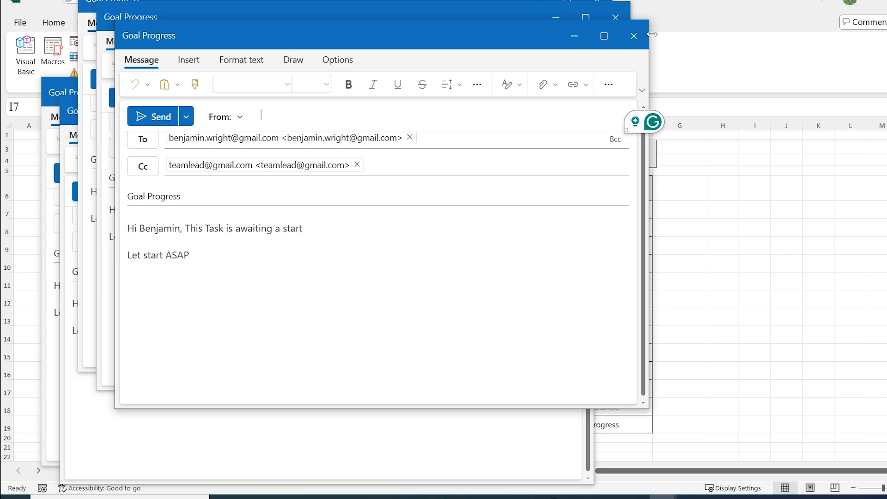
click(635, 34)
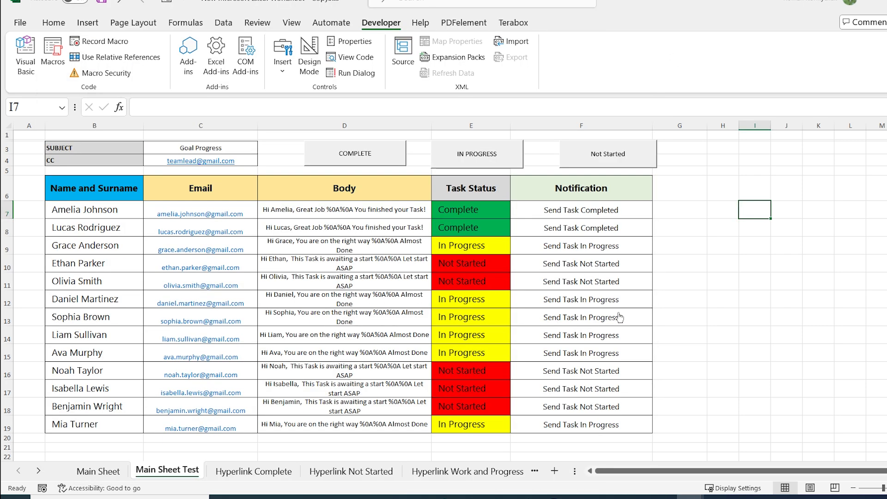